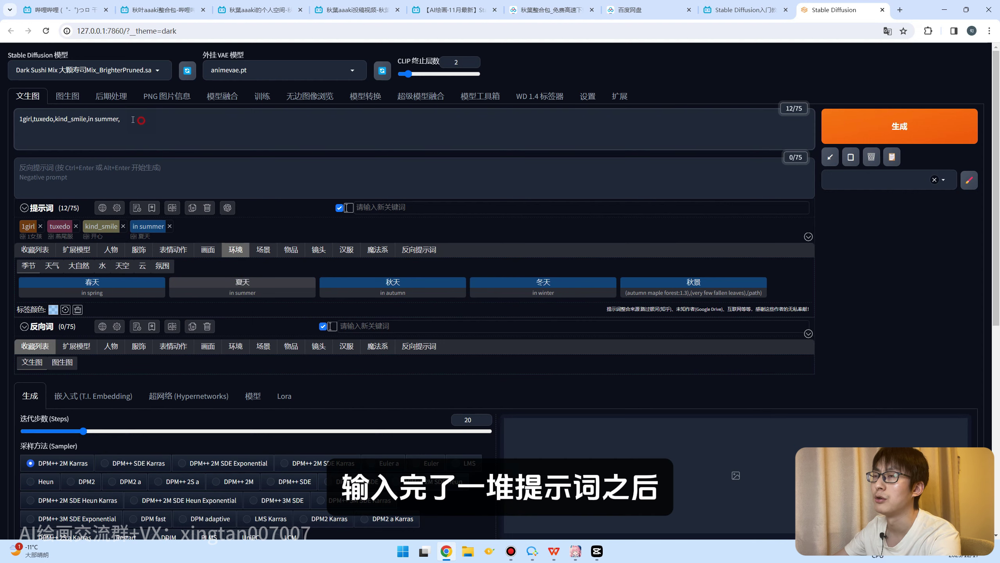
left_click_drag(133, 120, 1, 123)
left_click(150, 122)
triple_click(149, 122)
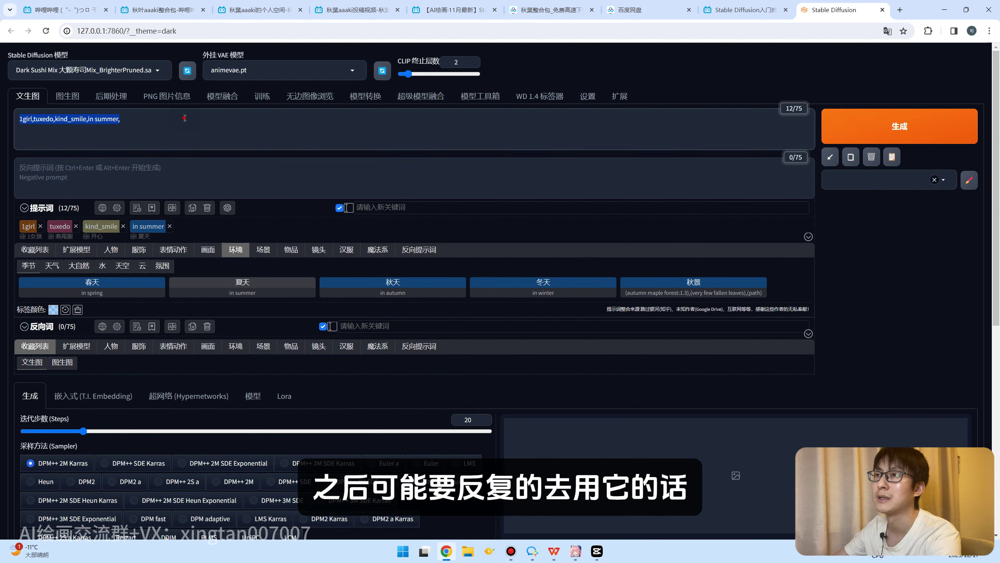
left_click(185, 118)
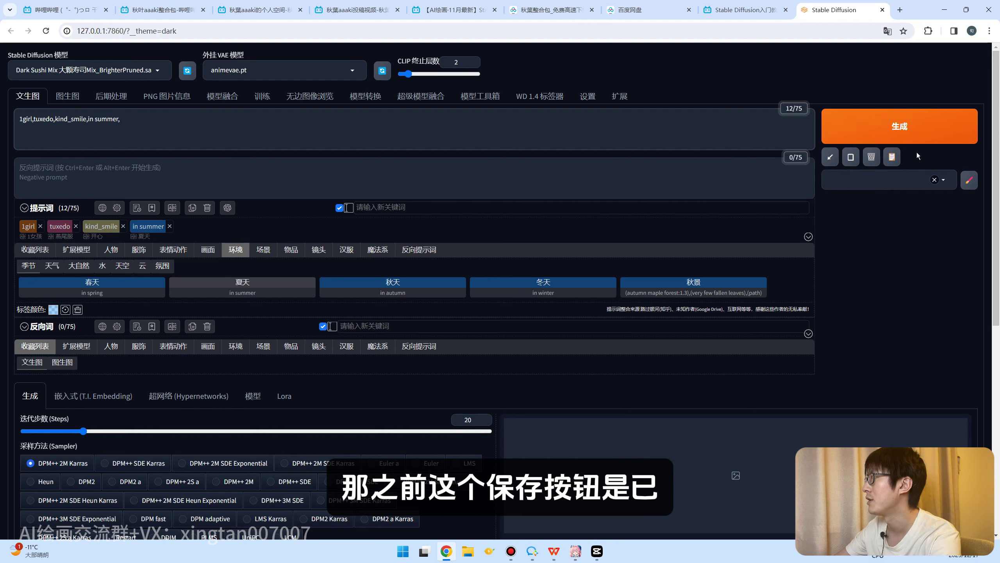
Step: Copy the current positive prompt into the 测试01 preset style, save the preset and close the style editor
left_click(970, 180)
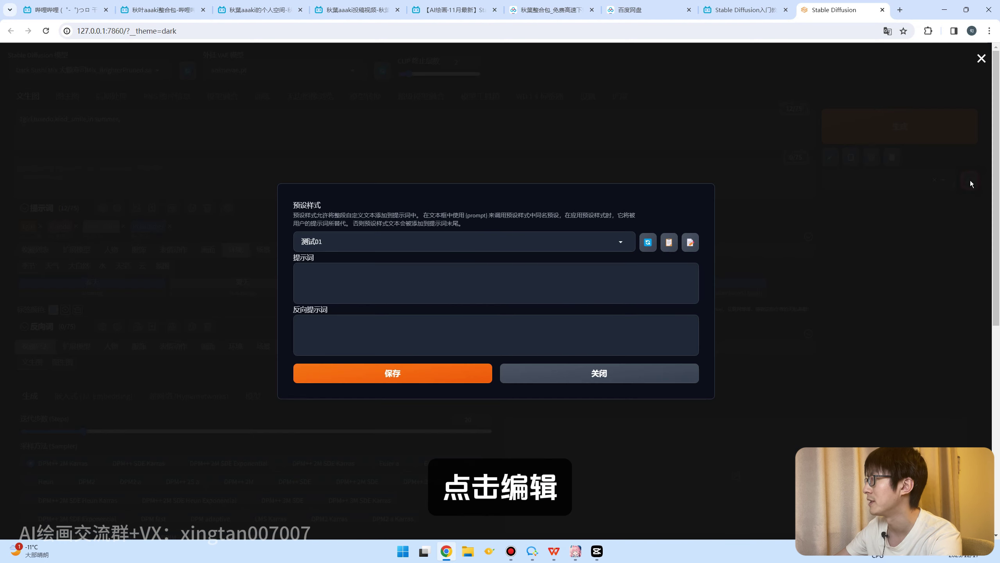
left_click(690, 243)
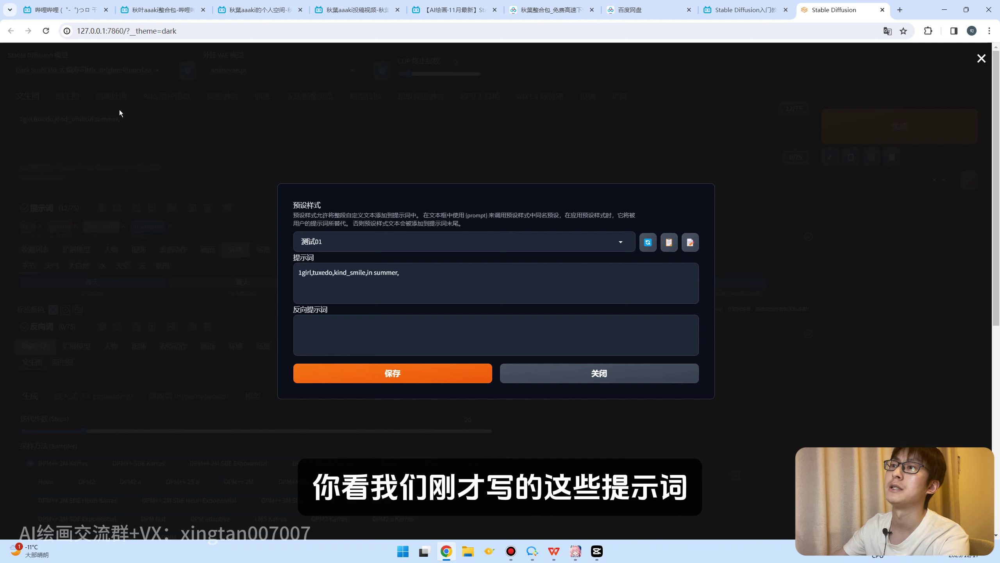
left_click(414, 275)
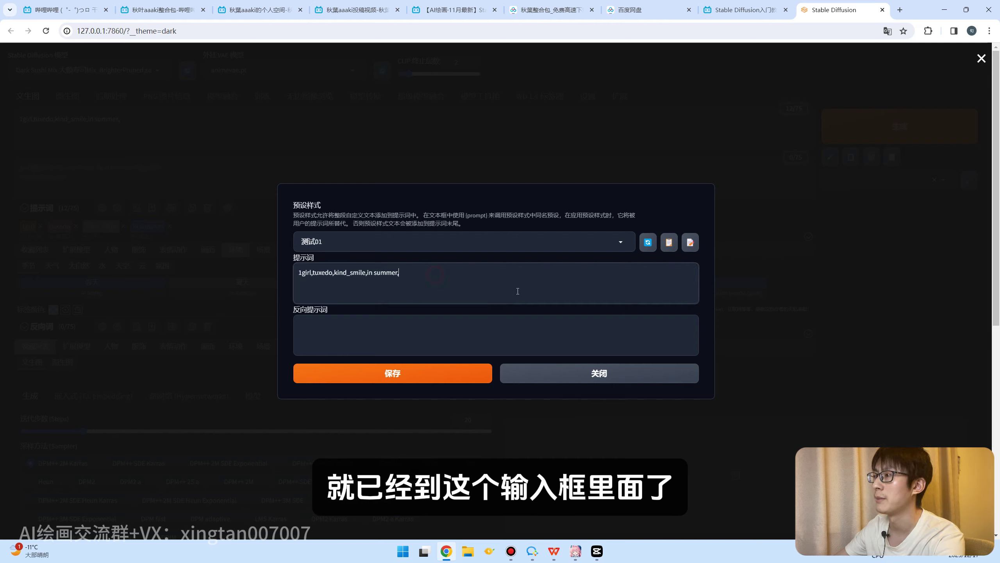
left_click(396, 374)
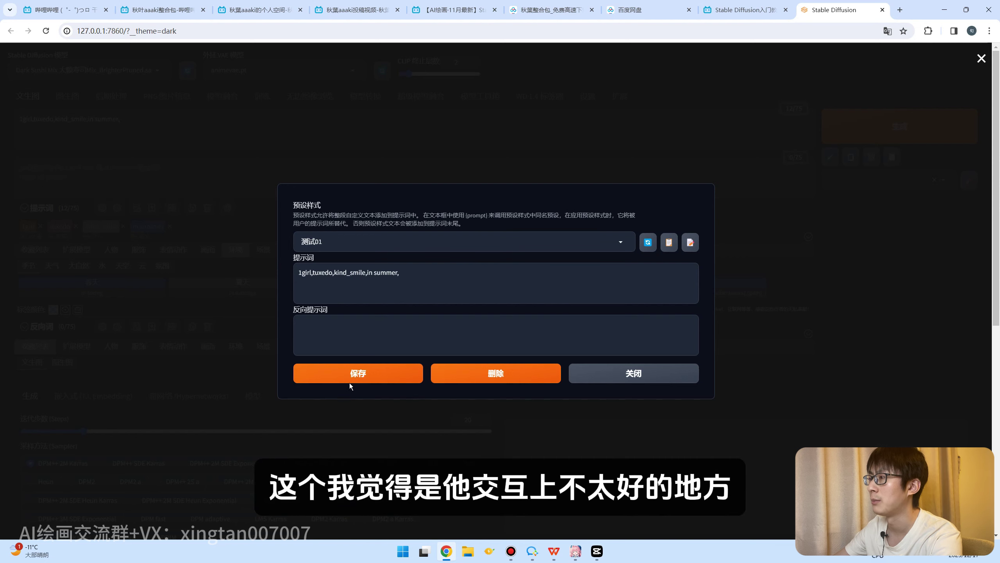
left_click(641, 374)
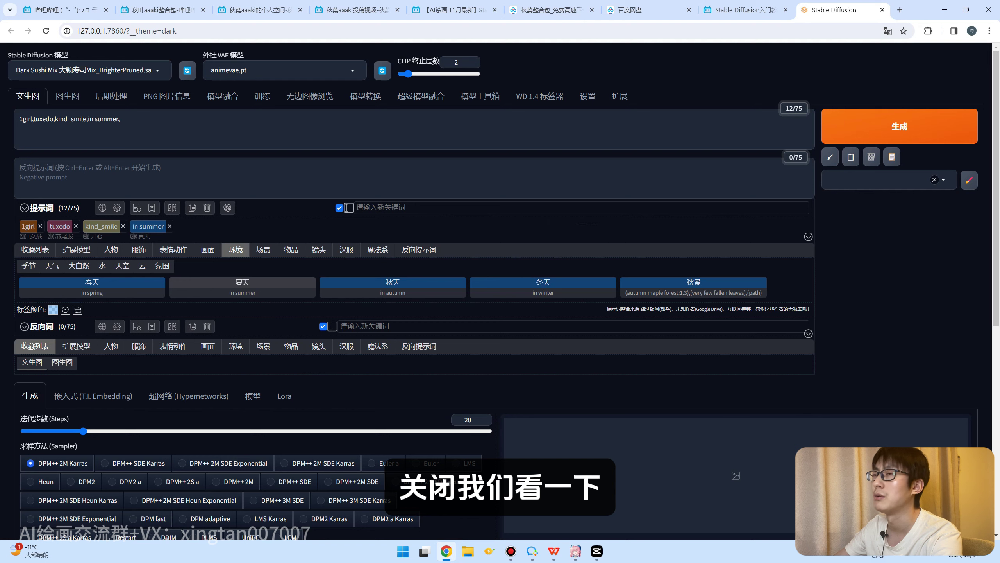
Step: Select the saved 测试01 preset from the list of preset styles for text-to-image
left_click(944, 181)
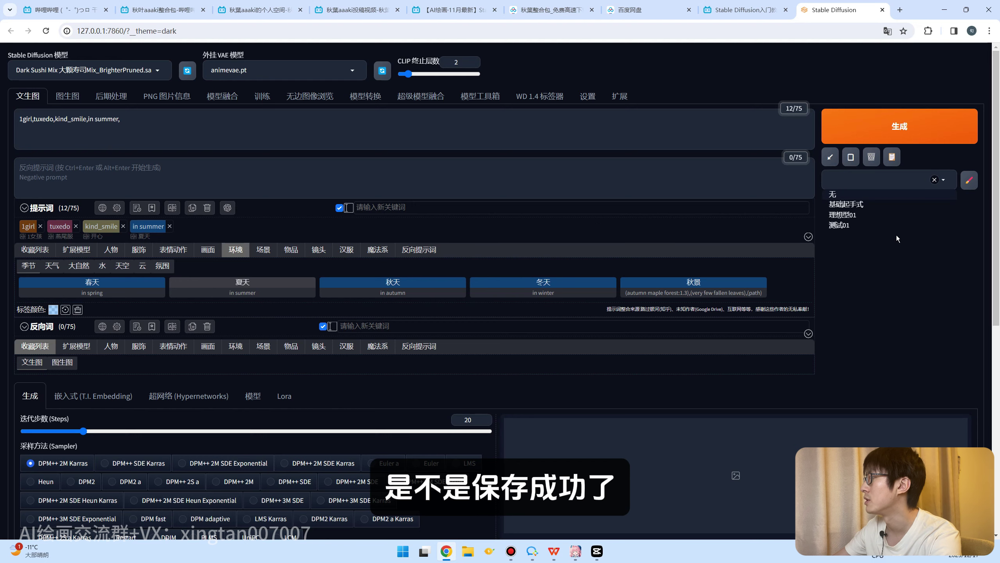
left_click(850, 225)
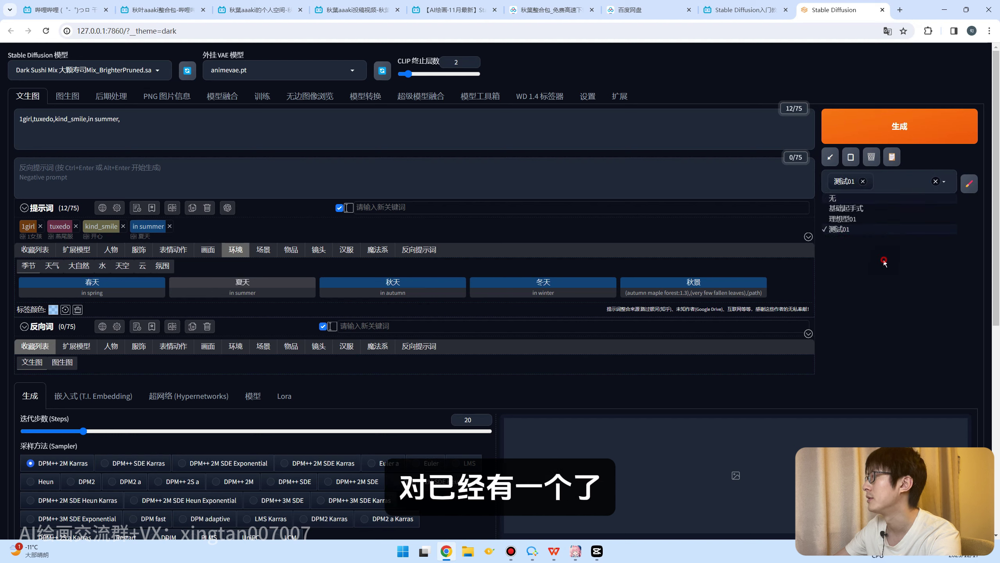
left_click(899, 246)
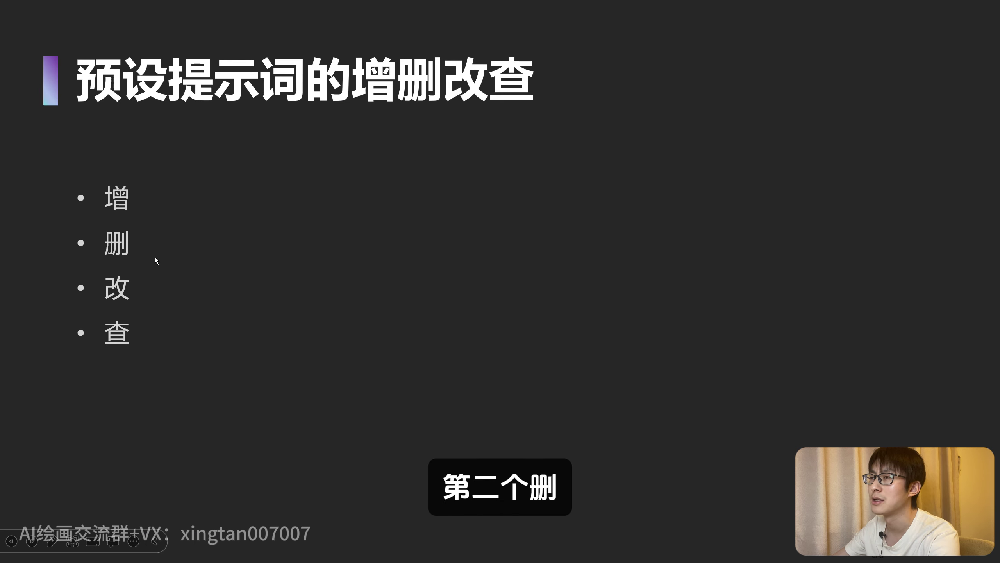
Step: Leave the slideshow for Stable Diffusion in Chrome and delete the 测试01 preset style, confirming the deletion
key("Escape")
left_click(446, 551)
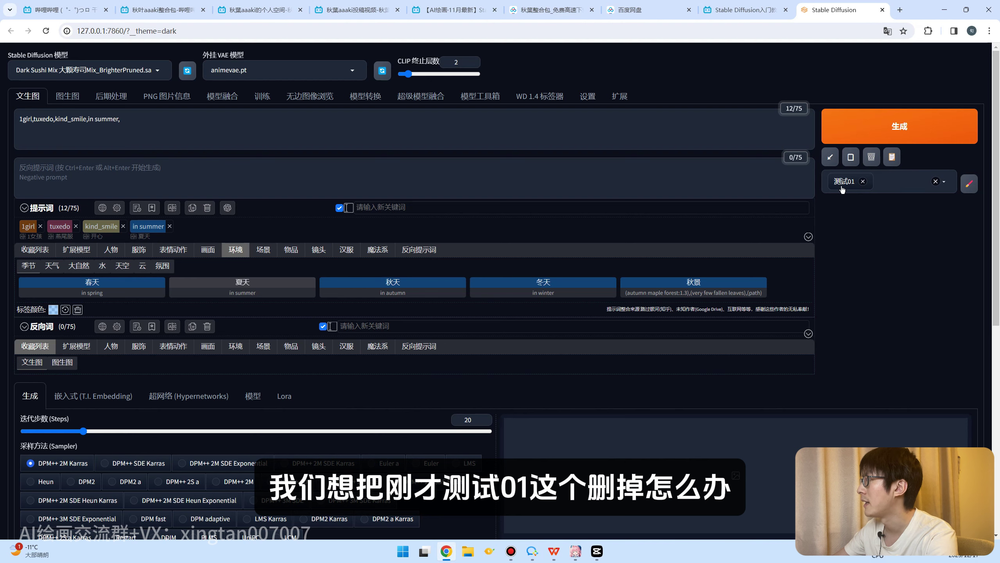
left_click(969, 183)
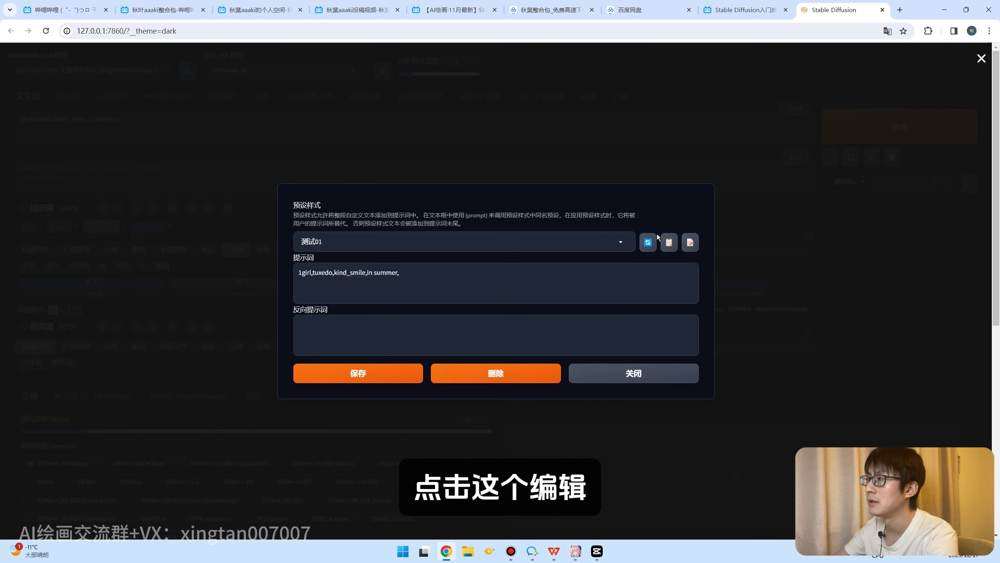
left_click(621, 242)
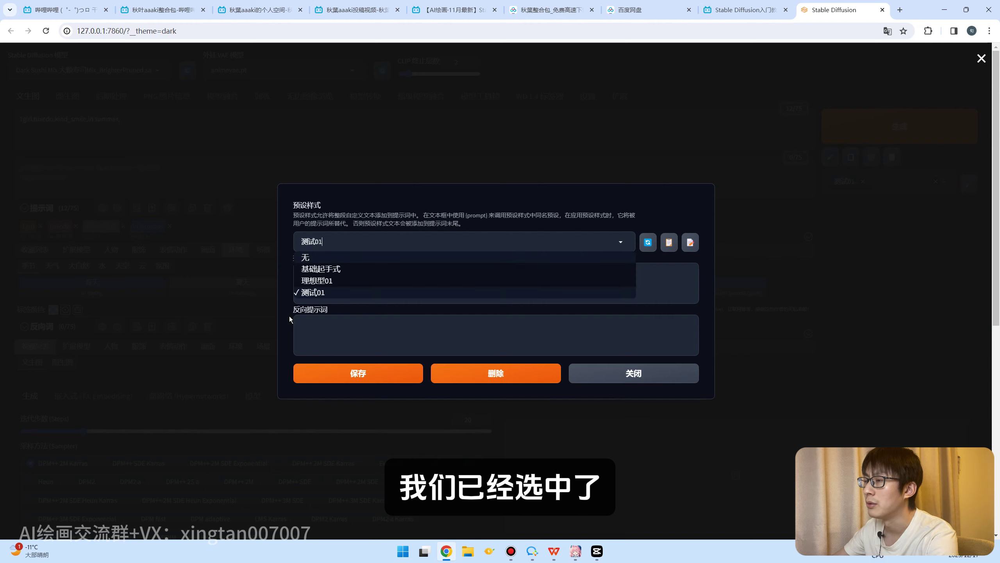
left_click(323, 293)
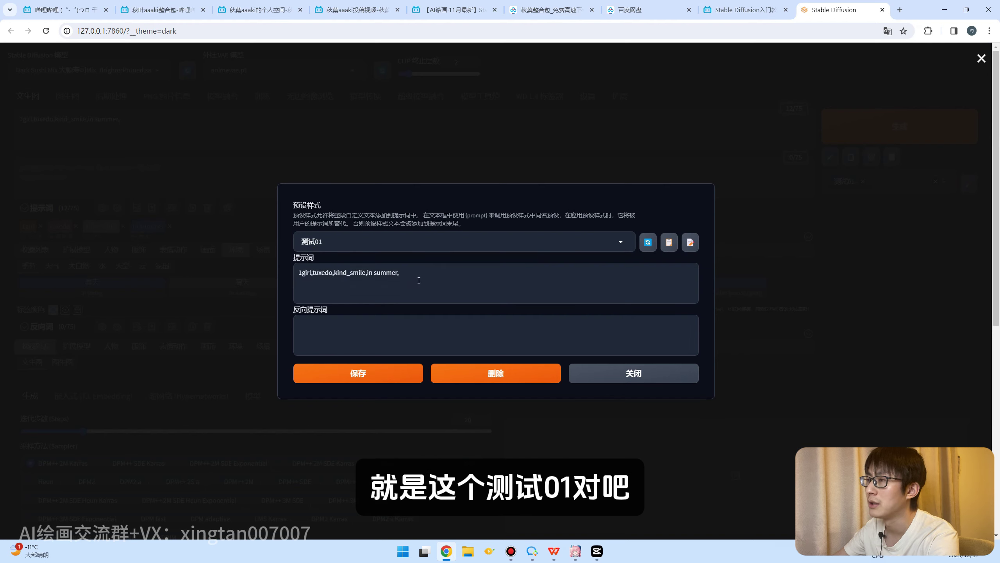
left_click(496, 379)
left_click(544, 92)
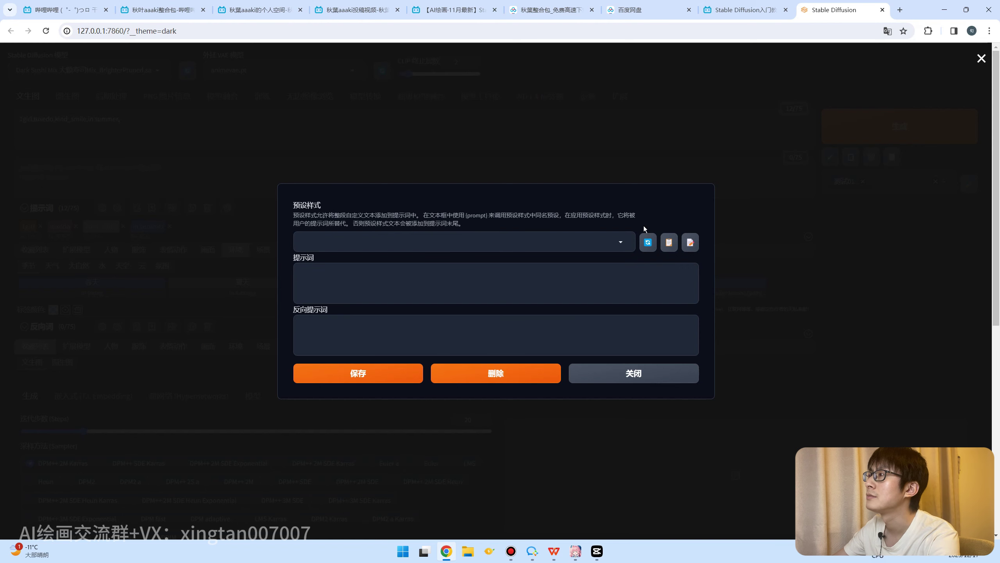
left_click(507, 375)
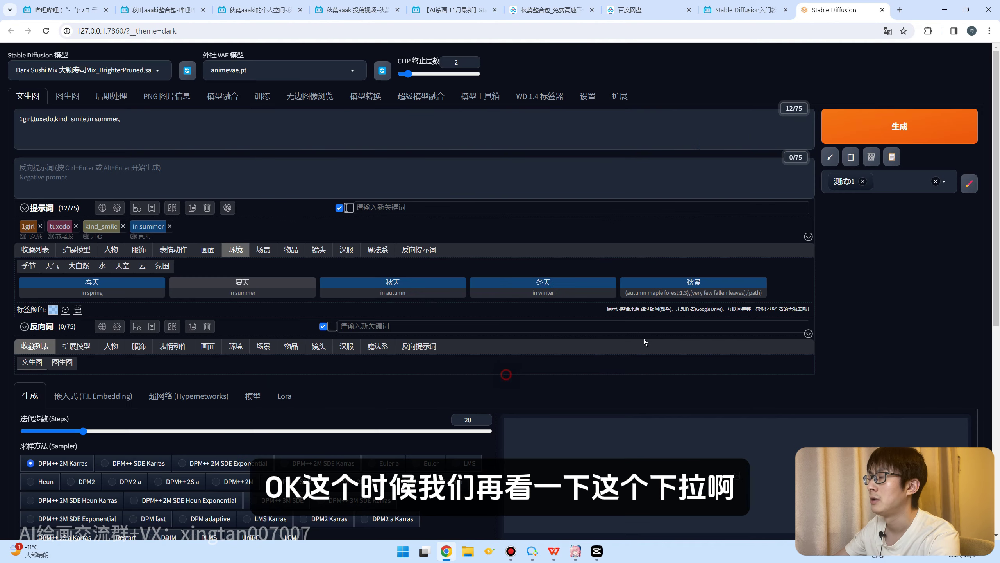
Step: Remove 测试01 from the selected styles and check which presets remain in the list
left_click(944, 181)
left_click(863, 181)
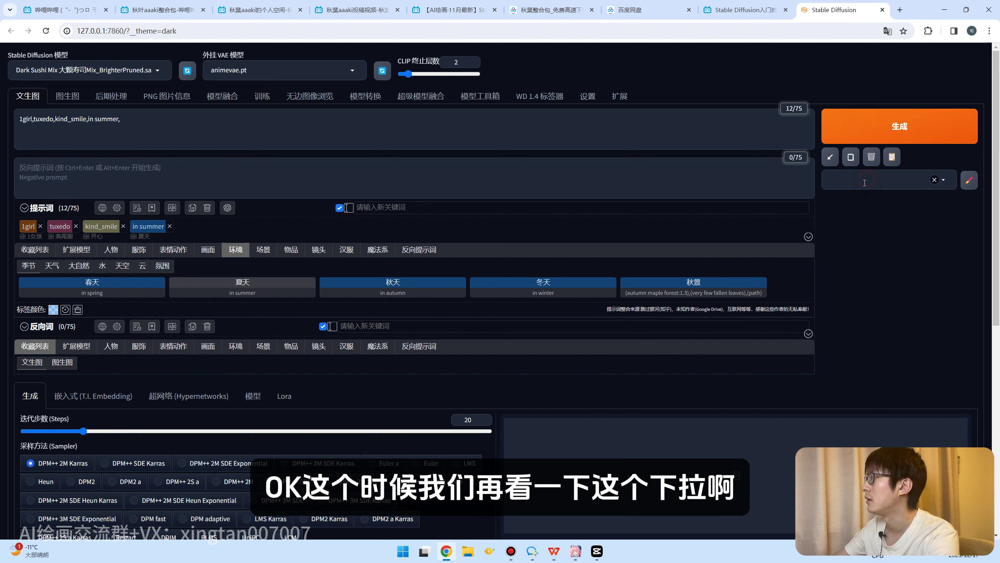
left_click(943, 180)
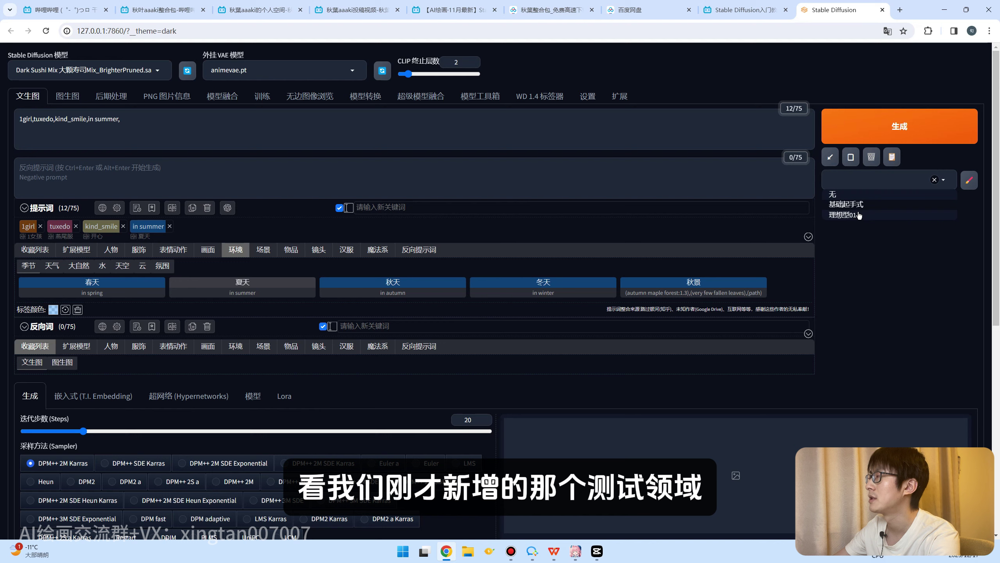
left_click(889, 234)
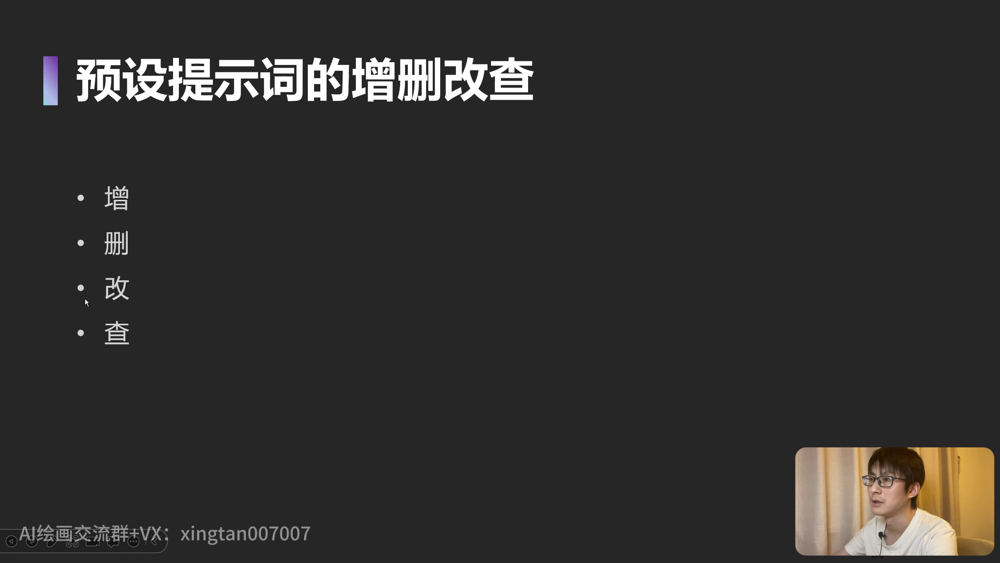
Step: End the slideshow and switch to Stable Diffusion in Chrome
key("Escape")
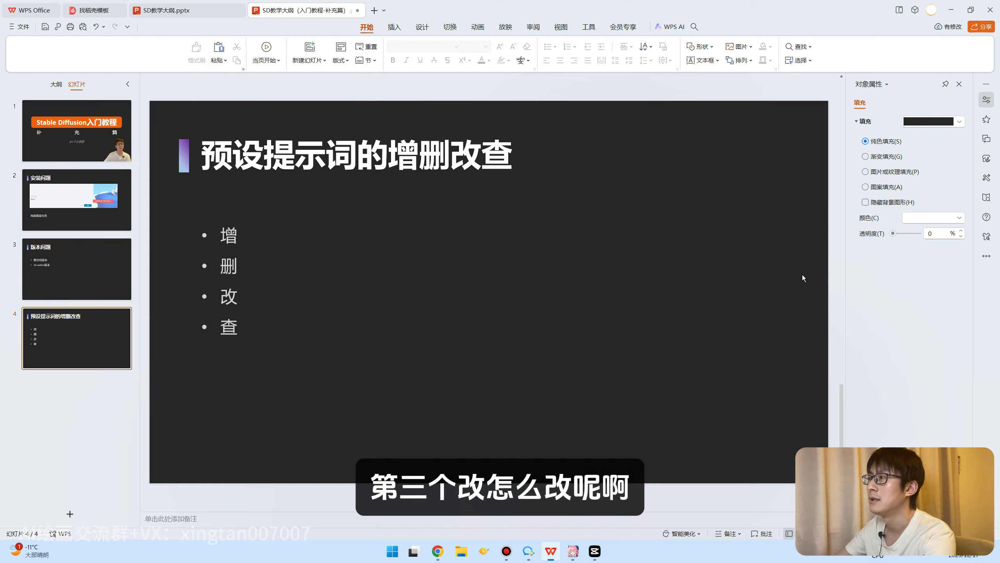
left_click(446, 551)
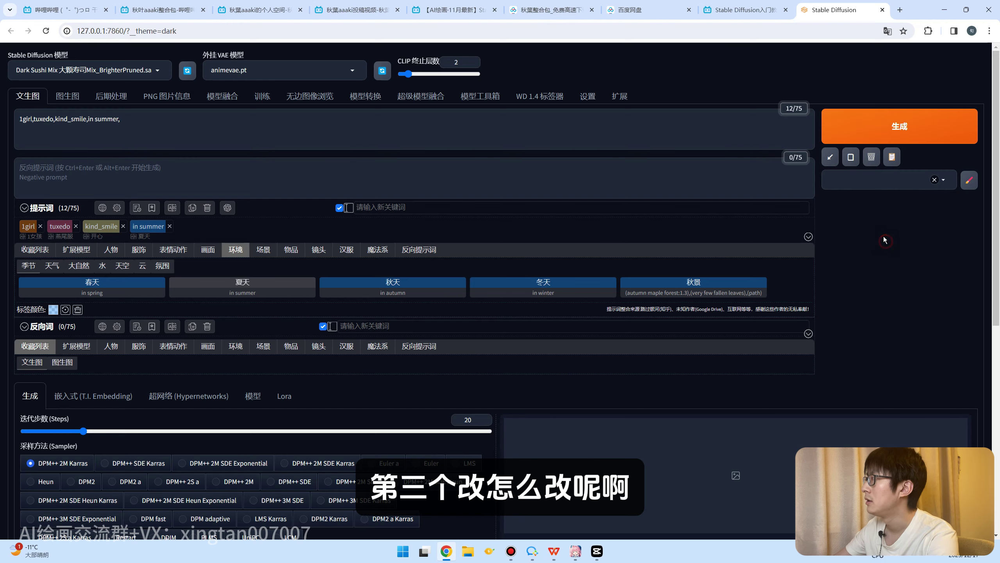
left_click(84, 126)
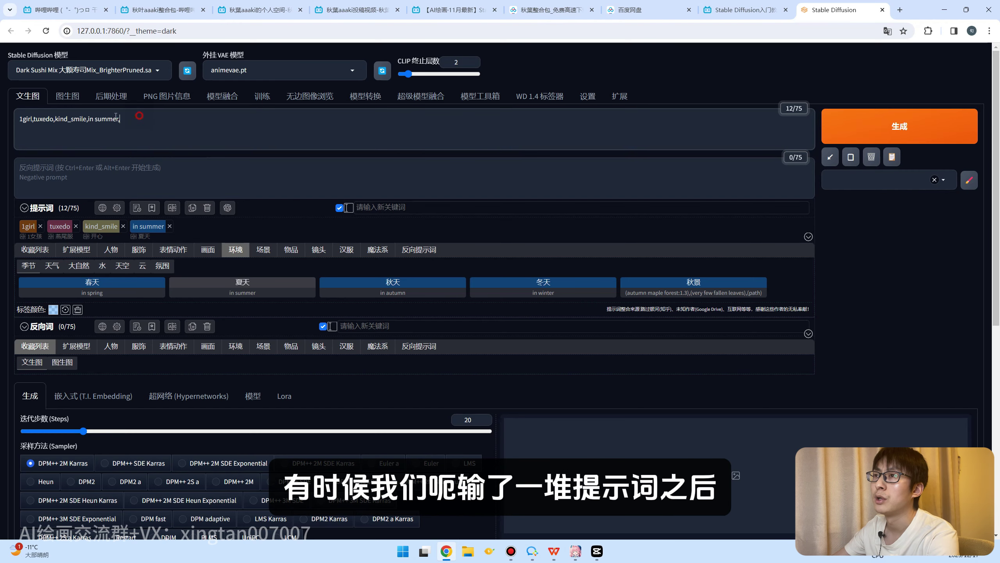
left_click_drag(121, 119, 59, 119)
left_click(54, 118)
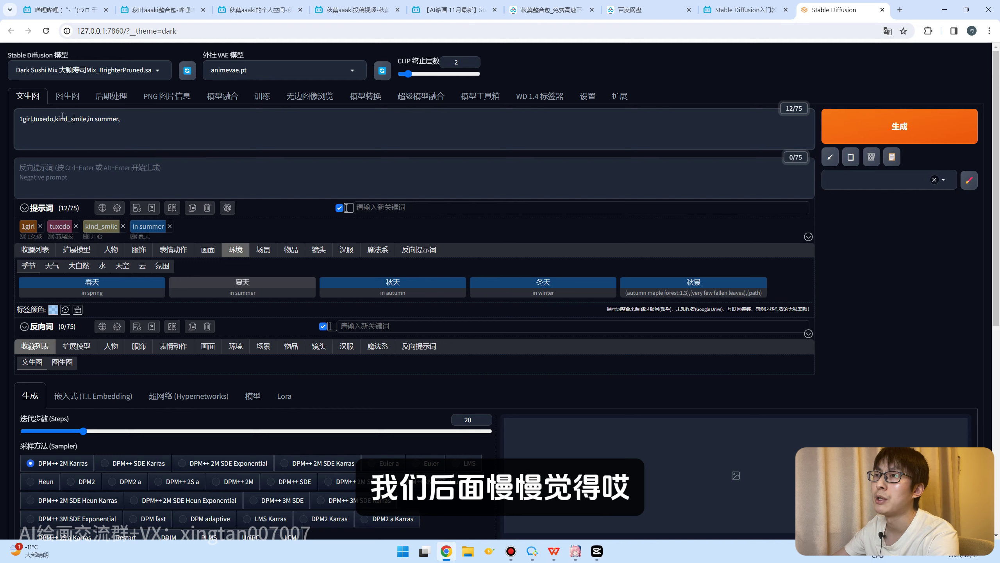
left_click_drag(90, 118, 56, 118)
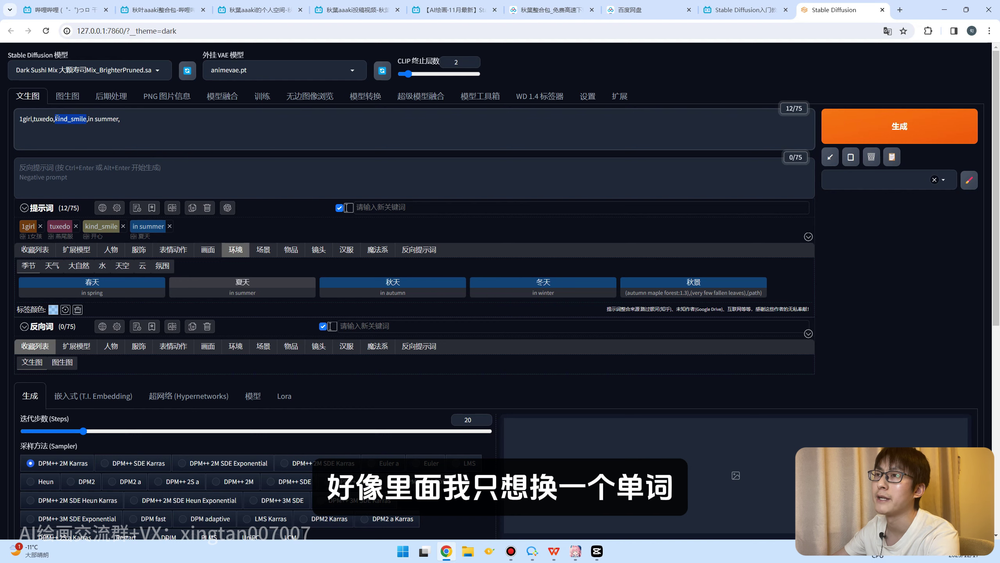
left_click(190, 125)
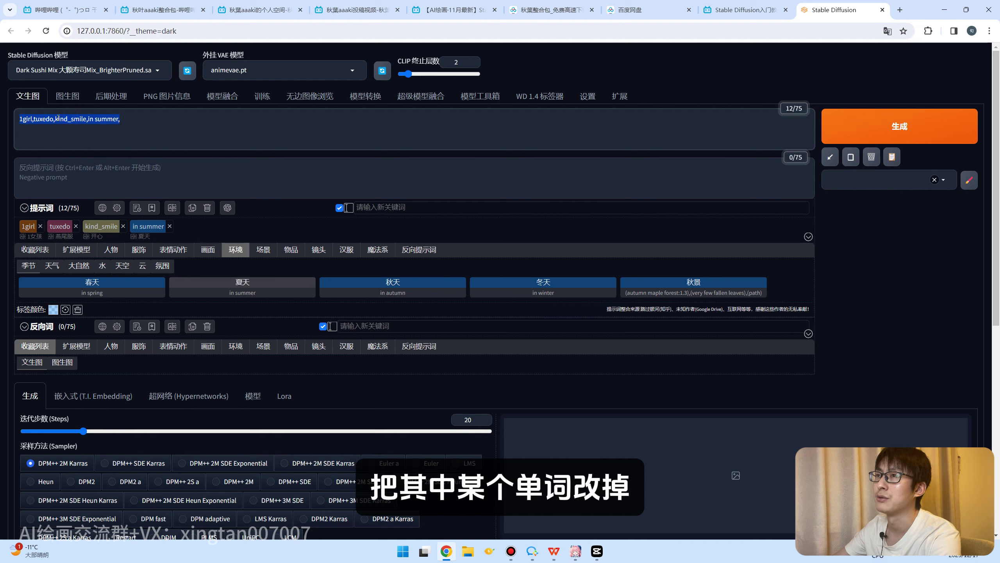
left_click_drag(55, 119, 71, 118)
left_click(91, 121)
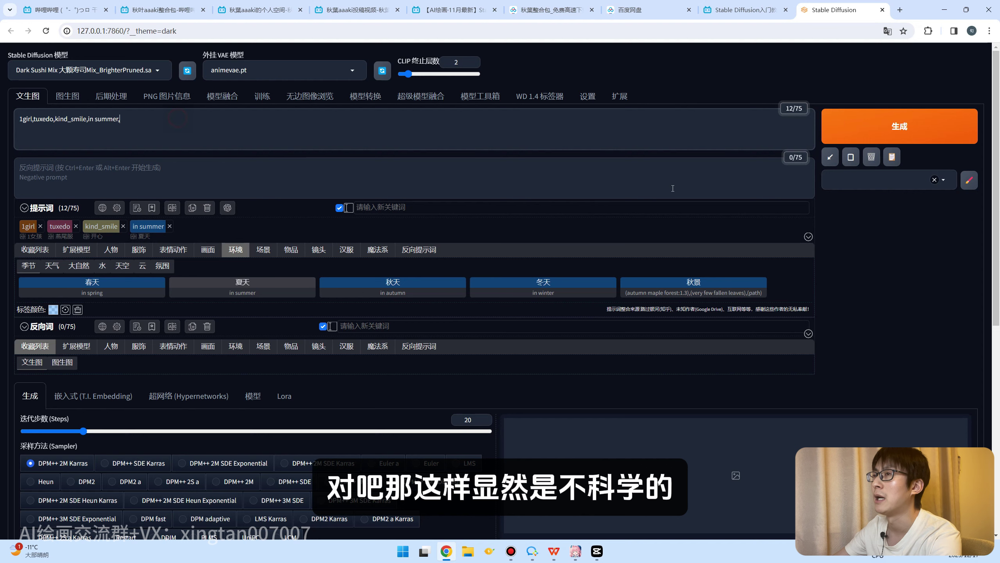
left_click(891, 253)
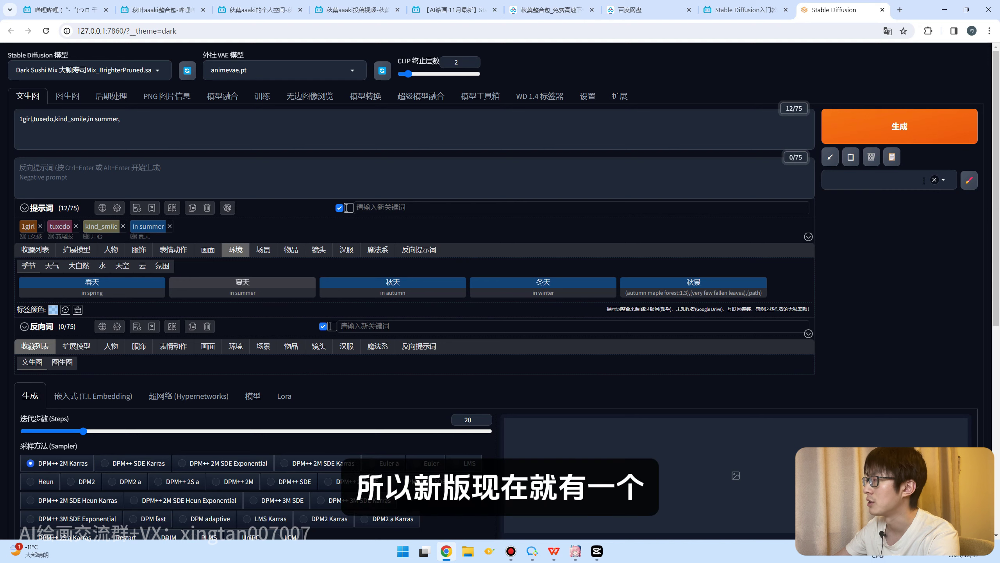
Step: Replace 1girl with 1boy in the prompt of the 理想型01 preset style, save it and close the style editor
left_click(969, 181)
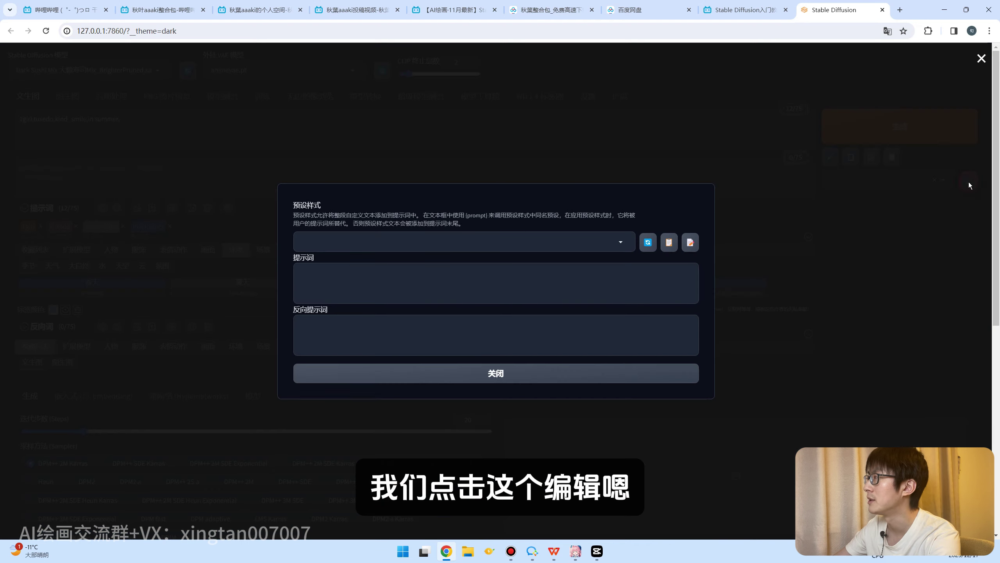
left_click(609, 240)
left_click(327, 282)
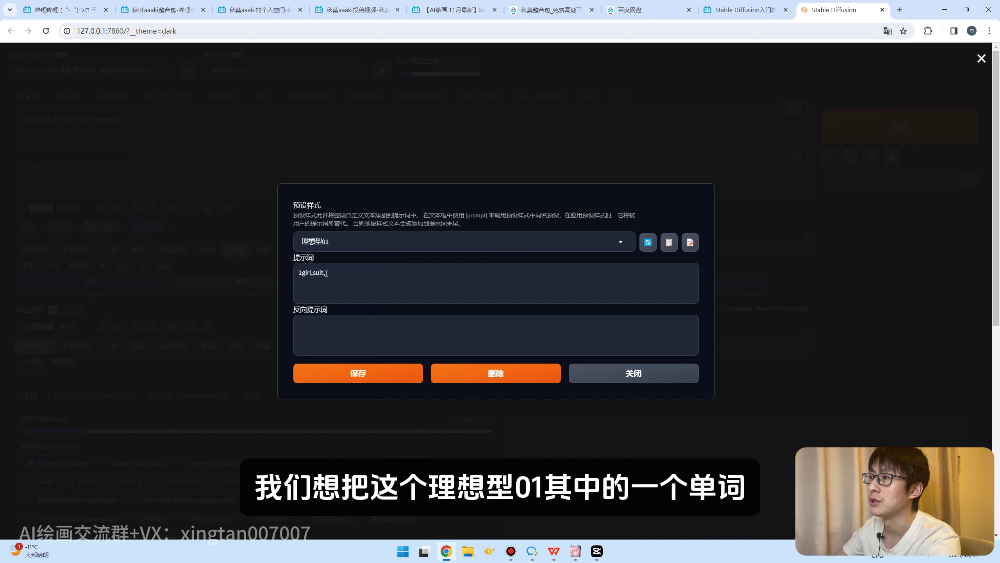
left_click(309, 272)
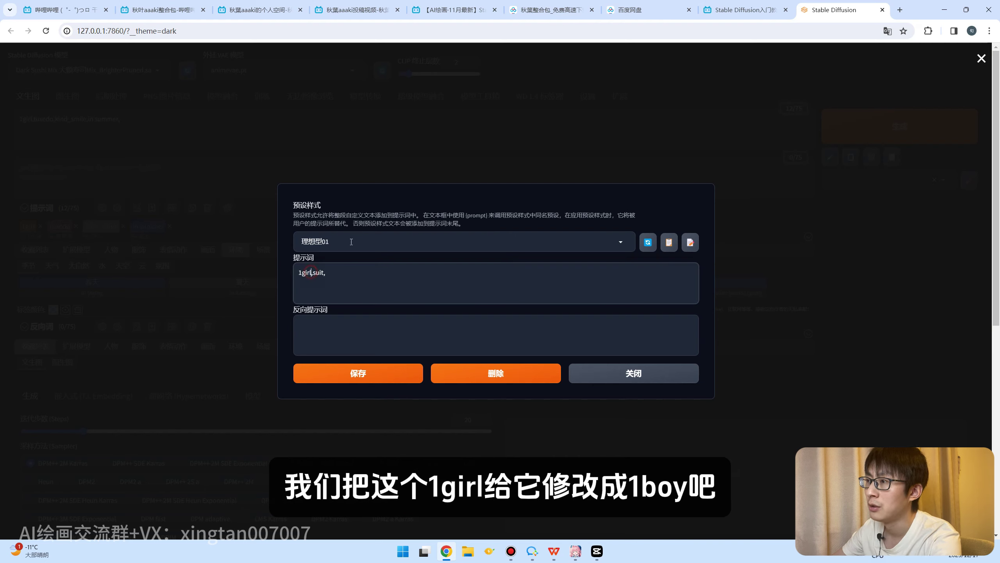
key("BackSpace")
key("BackSpace")
key("BackSpace")
key("BackSpace")
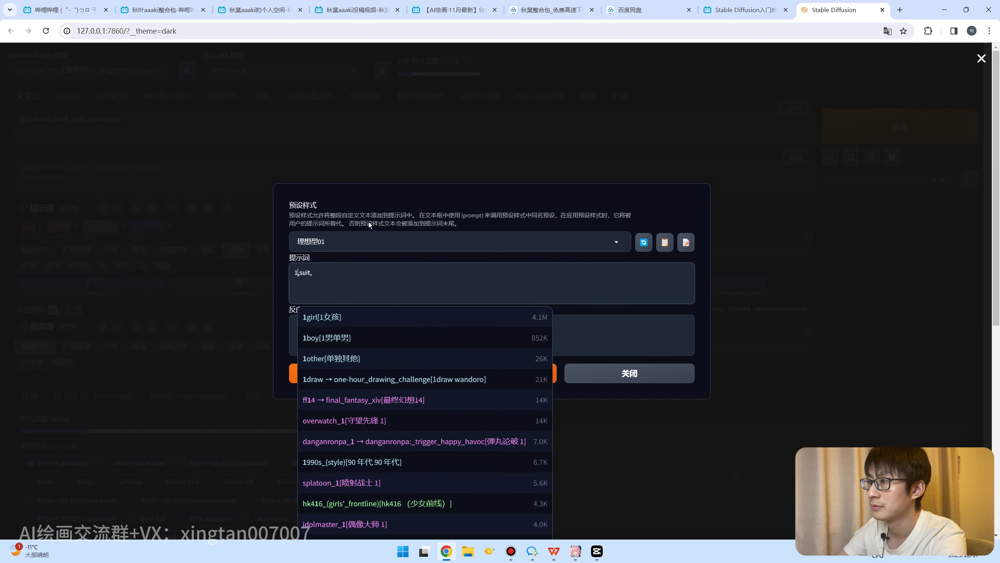
type("boy")
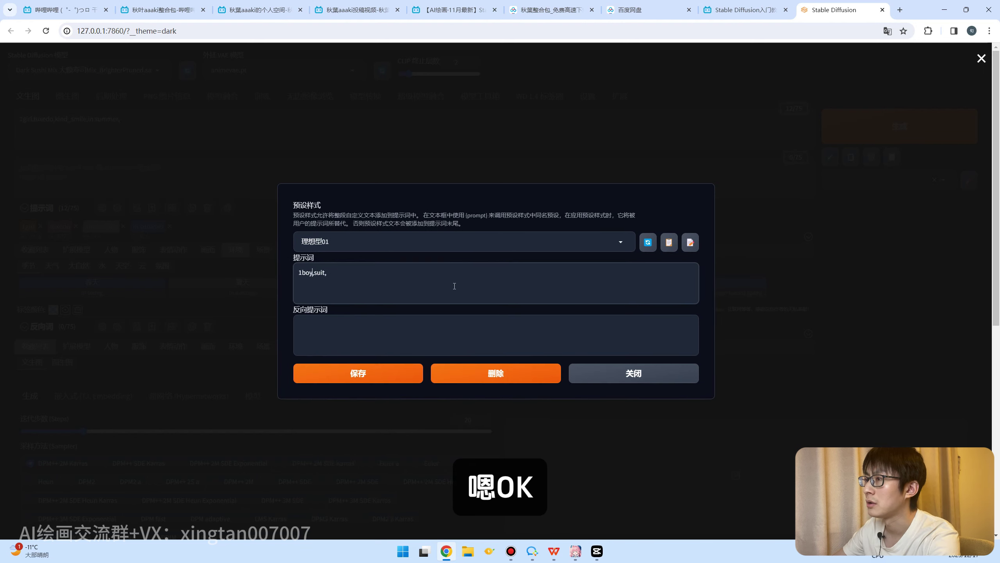
left_click(372, 379)
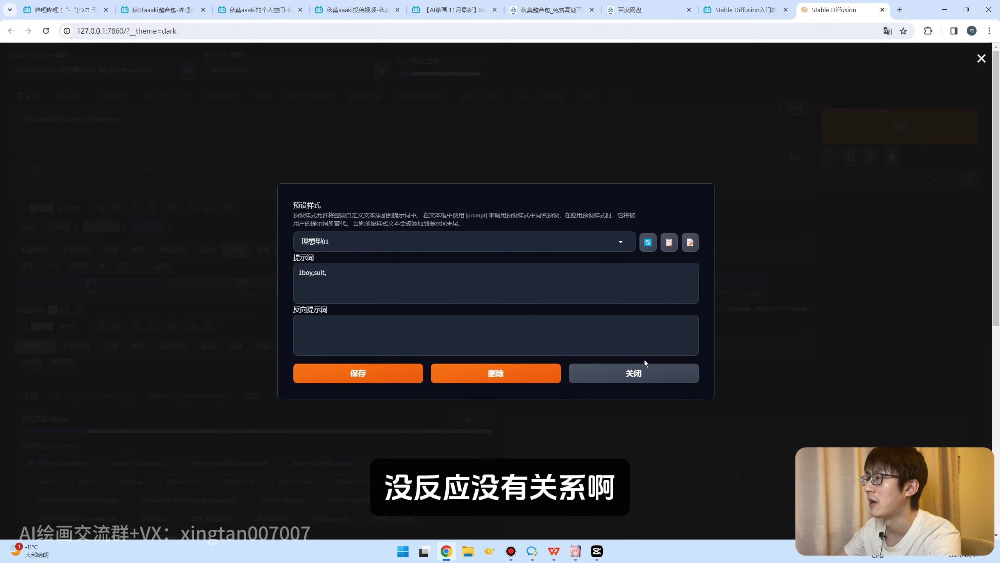
left_click(634, 374)
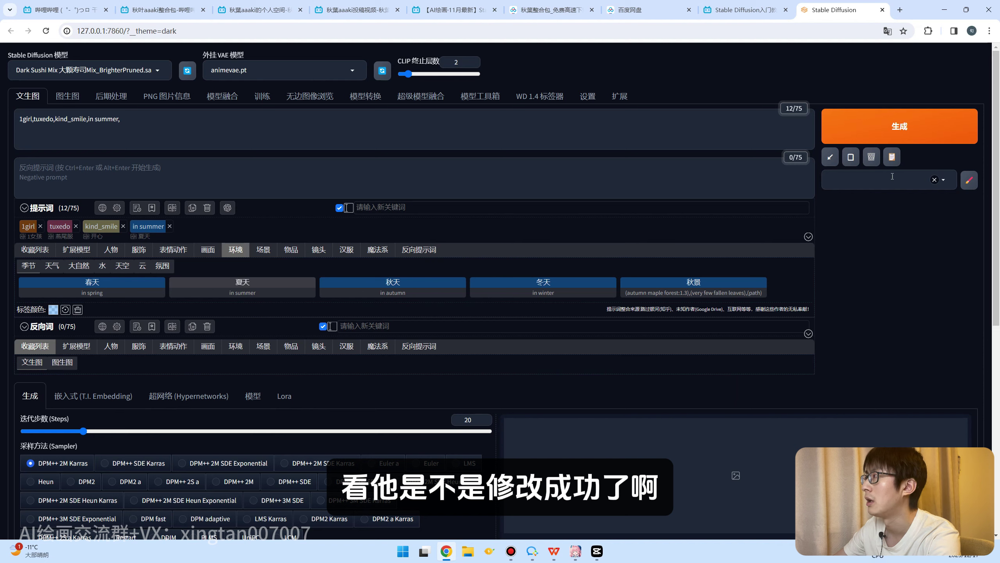
Step: Clear the text-to-image prompt and confirm the clearing
left_click(871, 157)
left_click(543, 93)
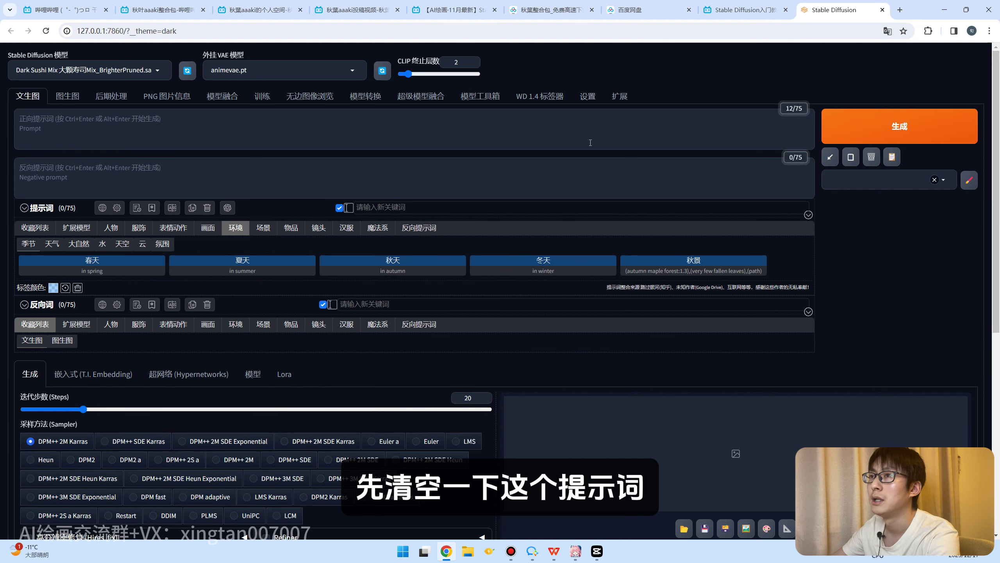
Step: Apply the 理想型01 preset style with both prompt fields left empty and generate an image from it
left_click(942, 181)
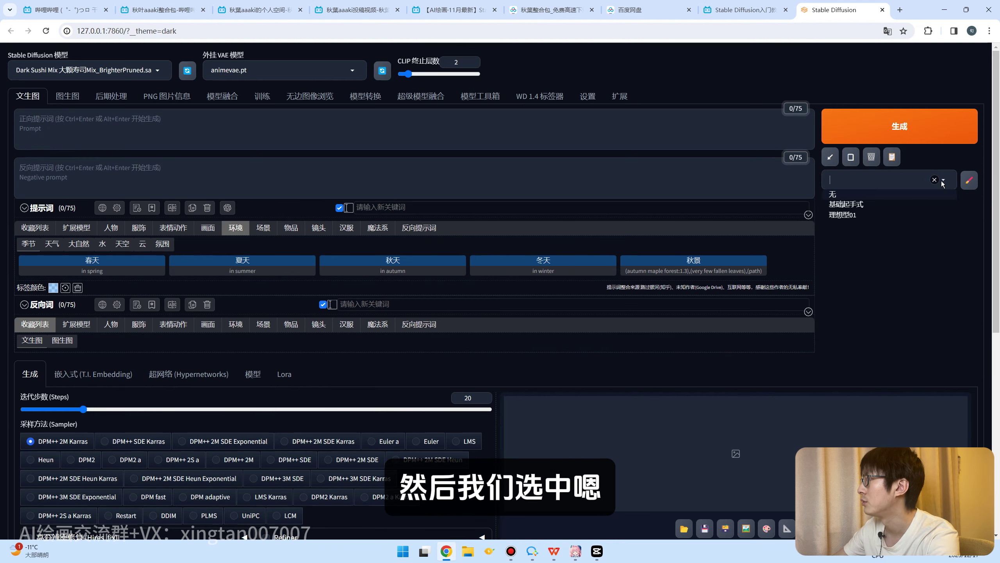
left_click(847, 215)
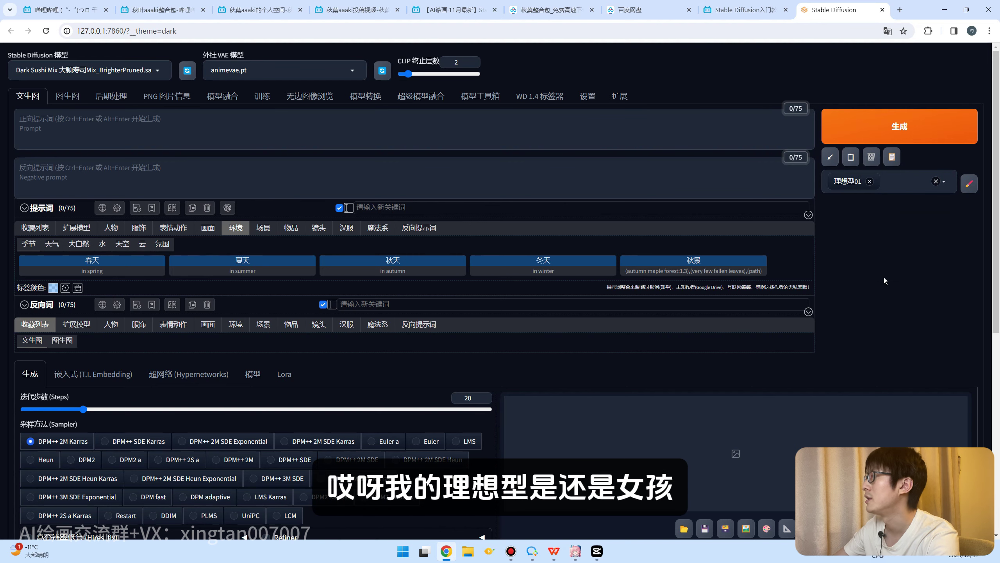
scroll(884, 277, "down", 8)
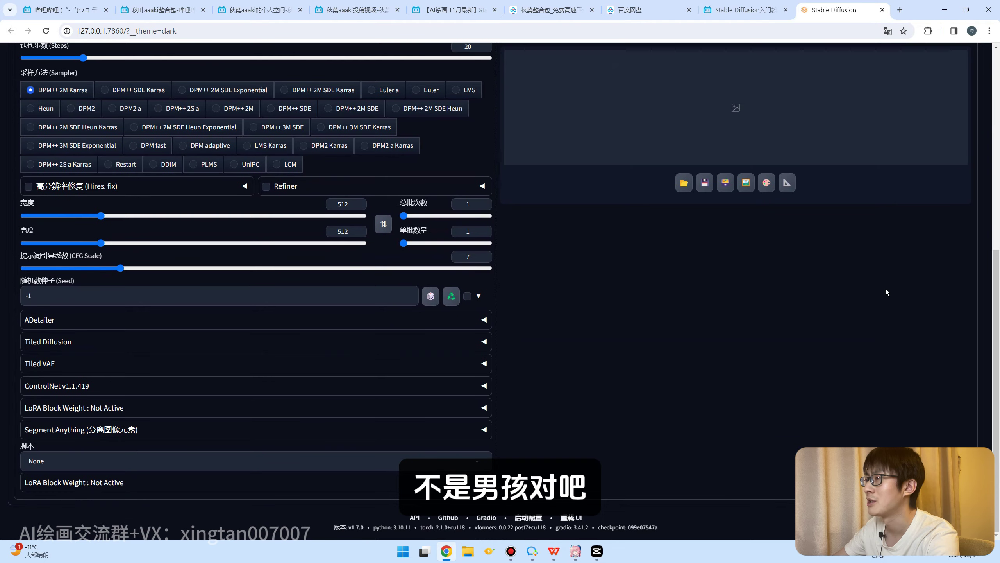
scroll(885, 290, "up", 8)
scroll(873, 297, "down", 8)
scroll(870, 298, "up", 8)
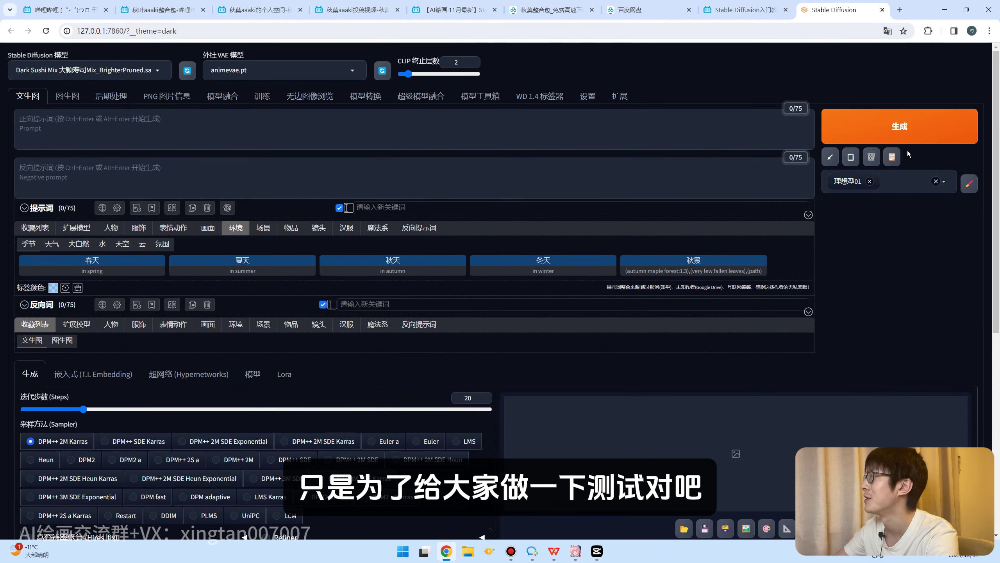
left_click(905, 136)
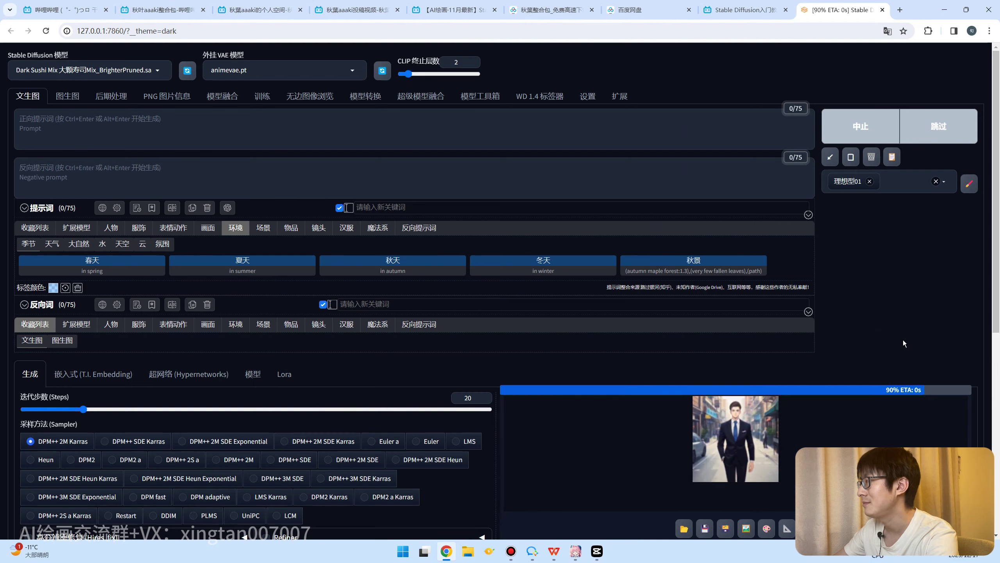
Step: Examine the generated image at full size and close the enlarged preview
scroll(899, 339, "down", 8)
scroll(827, 315, "up", 4)
left_click(773, 300)
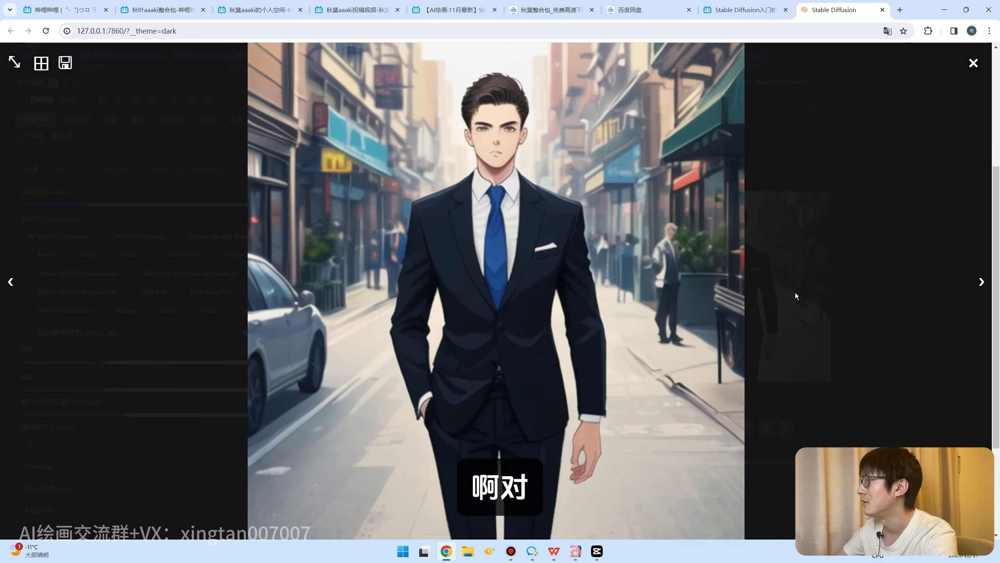
left_click(974, 68)
scroll(865, 272, "up", 5)
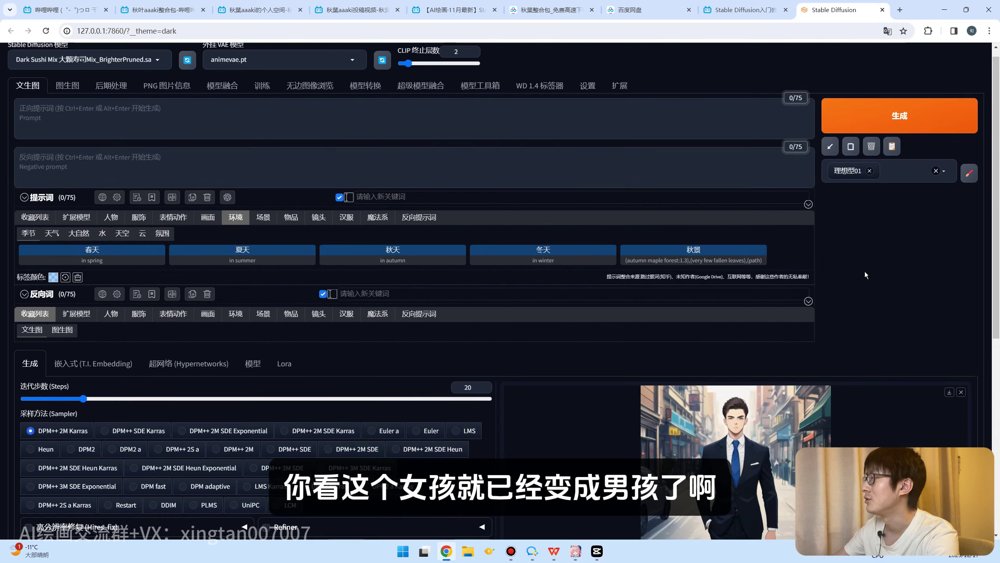
Step: Replace 1boy with 1girl in the prompt of the 理想型01 preset style, save it and close the style editor
left_click(969, 174)
double_click(304, 273)
type("1suit,")
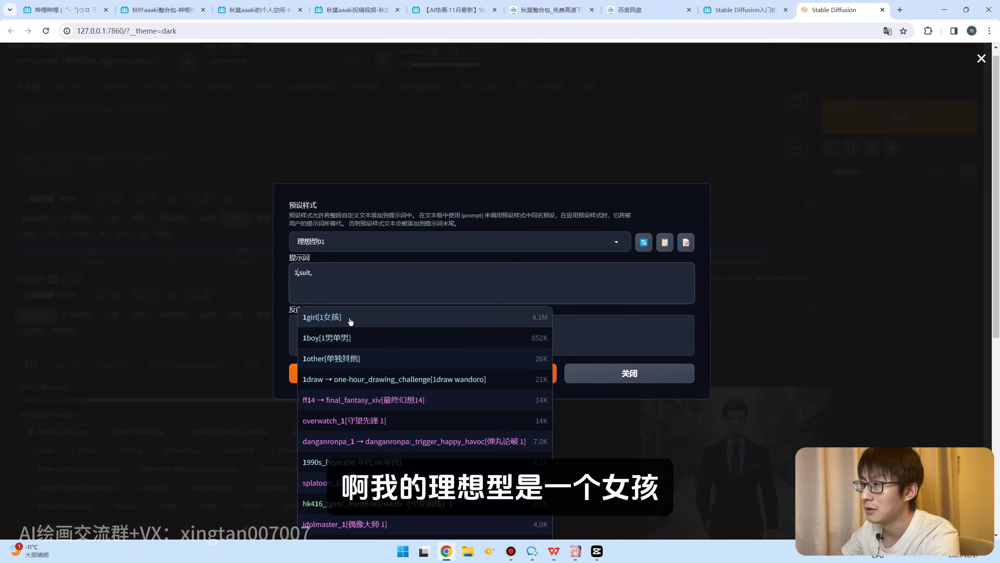
left_click(350, 318)
left_click(382, 375)
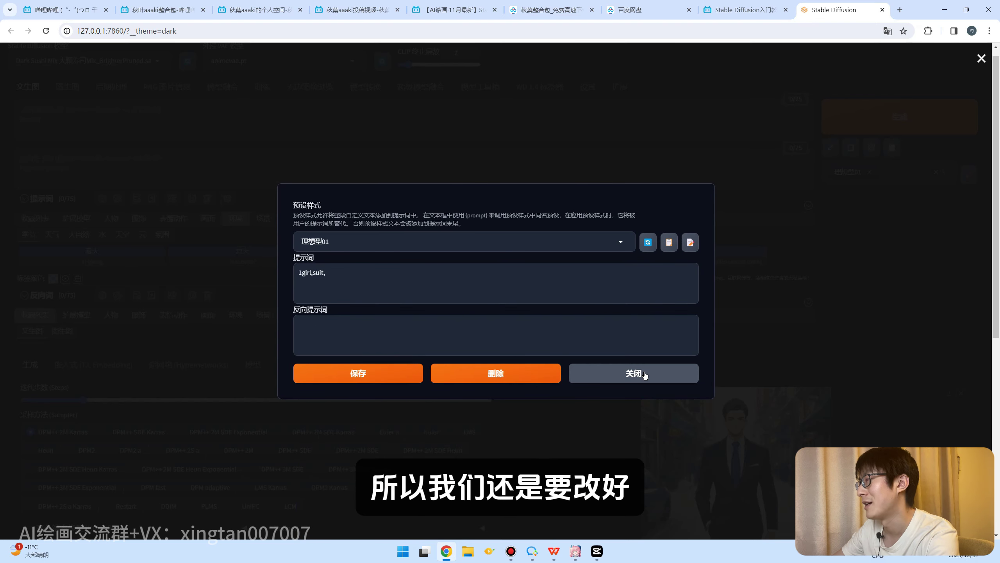
left_click(645, 375)
Step: Generate a new image with the edited 理想型01 style and examine the result
left_click(900, 117)
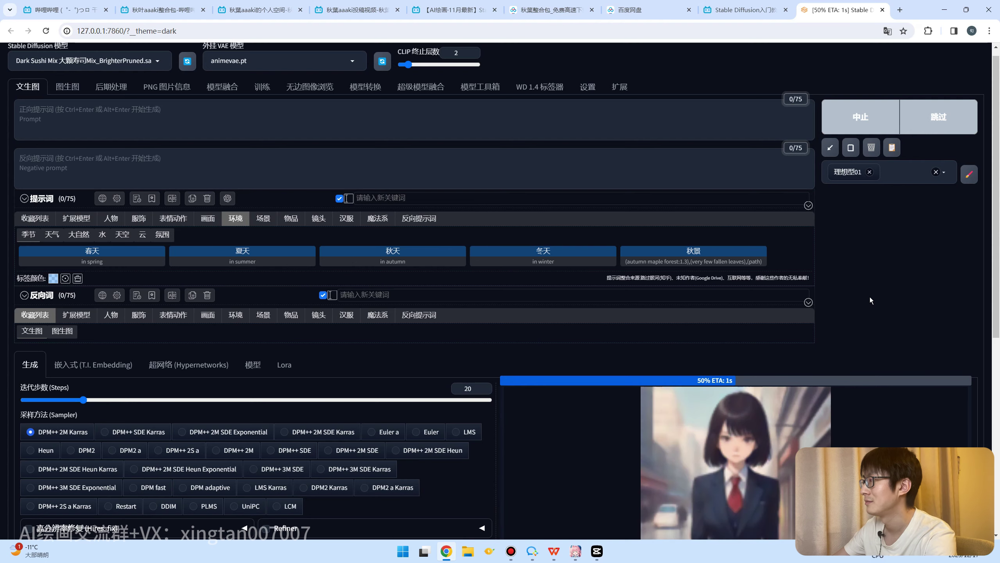
scroll(872, 300, "down", 5)
scroll(872, 301, "up", 5)
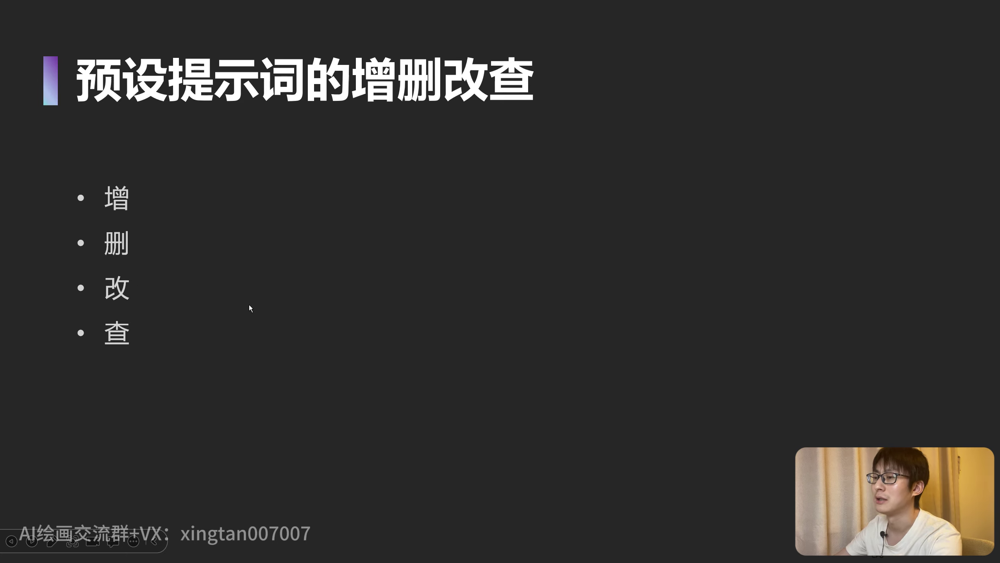
Step: Switch from the slideshow back to Stable Diffusion in Chrome, and try adding 基础起手式 to the selected styles before removing it
key("Escape")
left_click(447, 551)
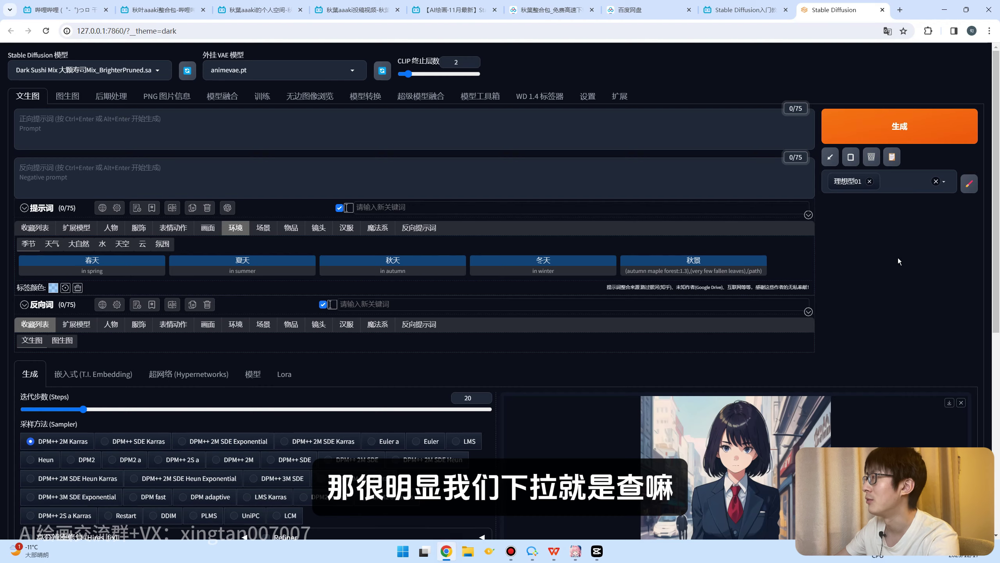
left_click(944, 182)
left_click(847, 207)
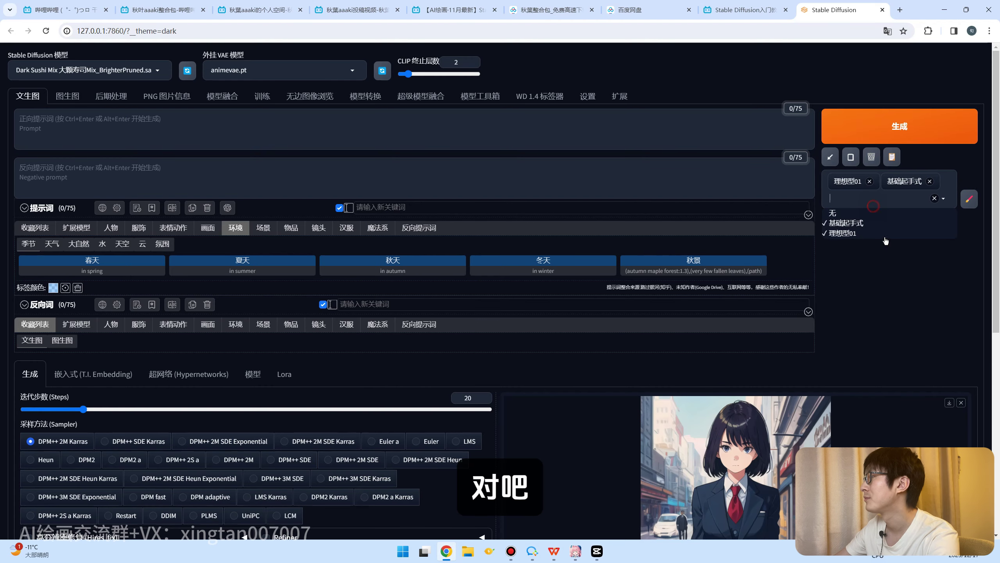
left_click(886, 260)
left_click(931, 181)
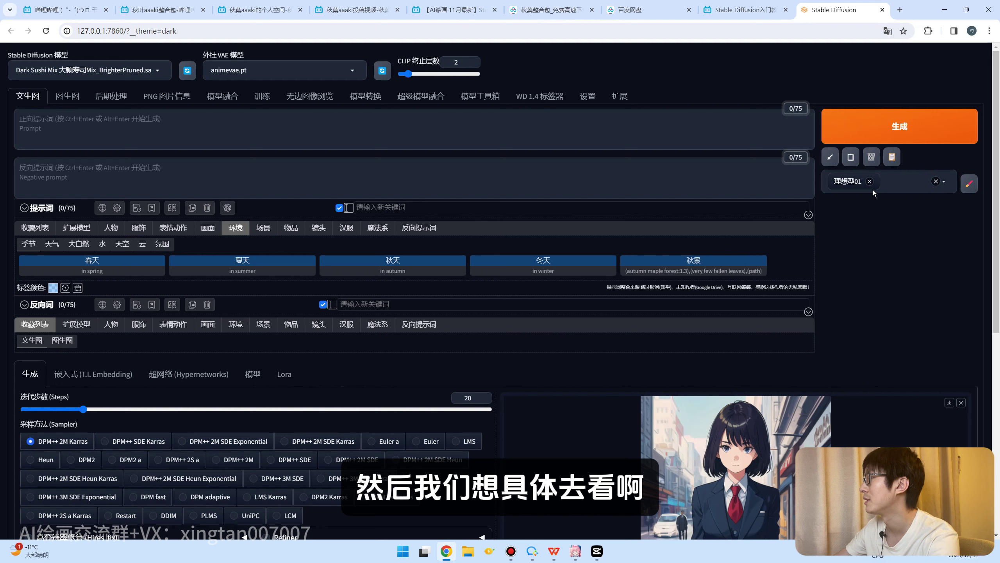
Step: Clear the style selection, select 理想型01 again and look up its prompt in the style editor
left_click(936, 180)
left_click(940, 182)
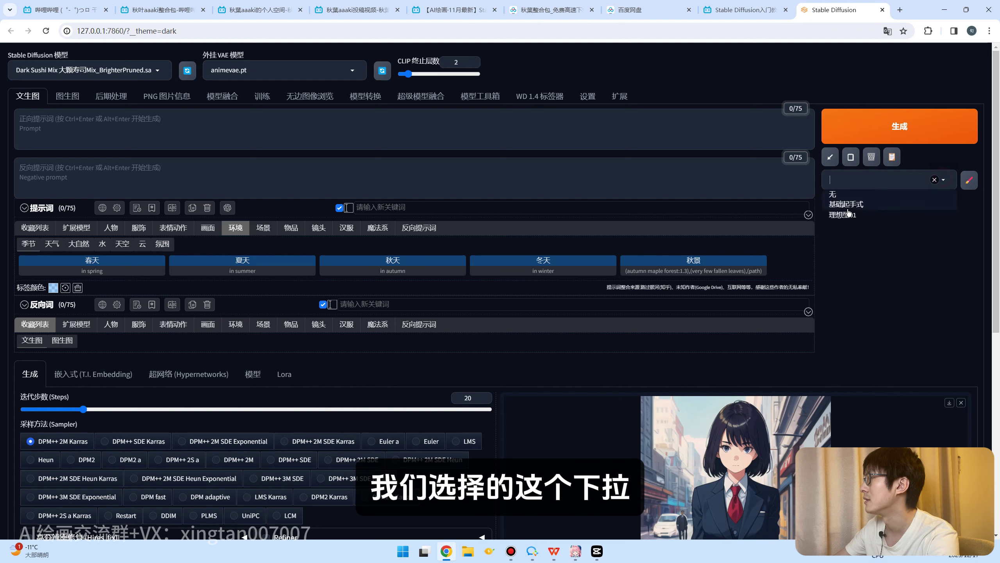
left_click(852, 219)
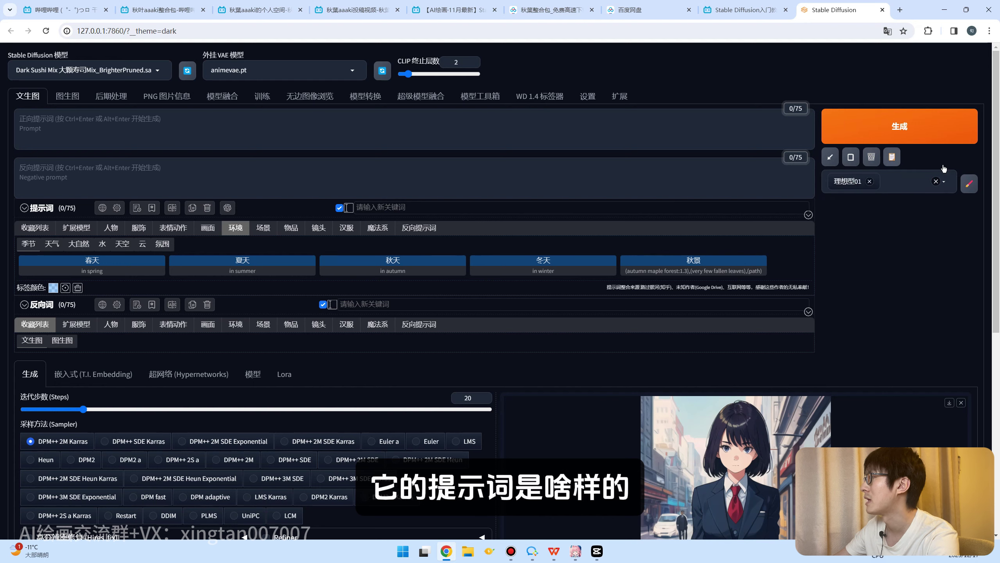
left_click(967, 186)
left_click_drag(326, 272, 299, 273)
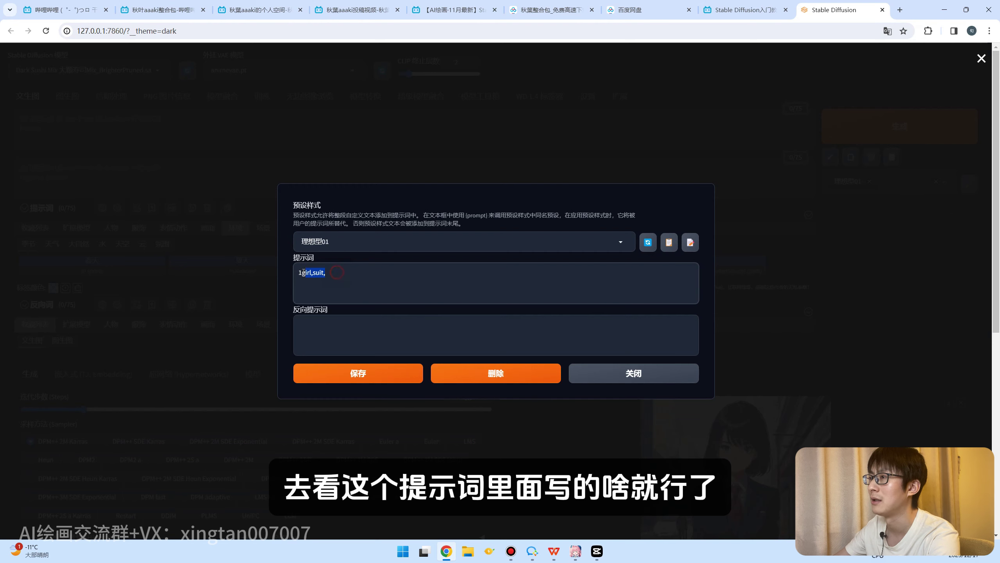
left_click(374, 271)
left_click(891, 241)
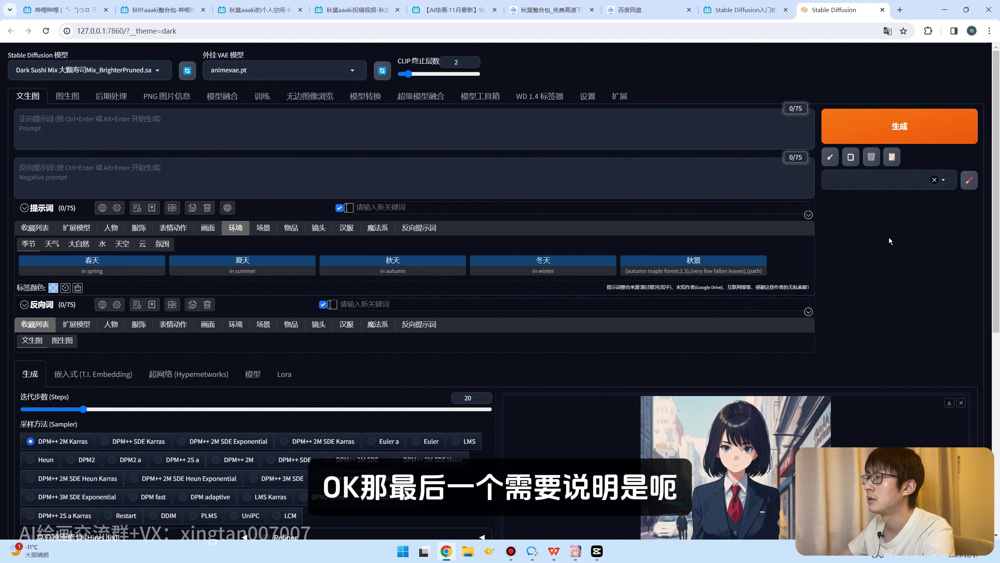
Step: Select the 理想型01 preset style and generate an image without copying its prompt into the prompt field
left_click(944, 182)
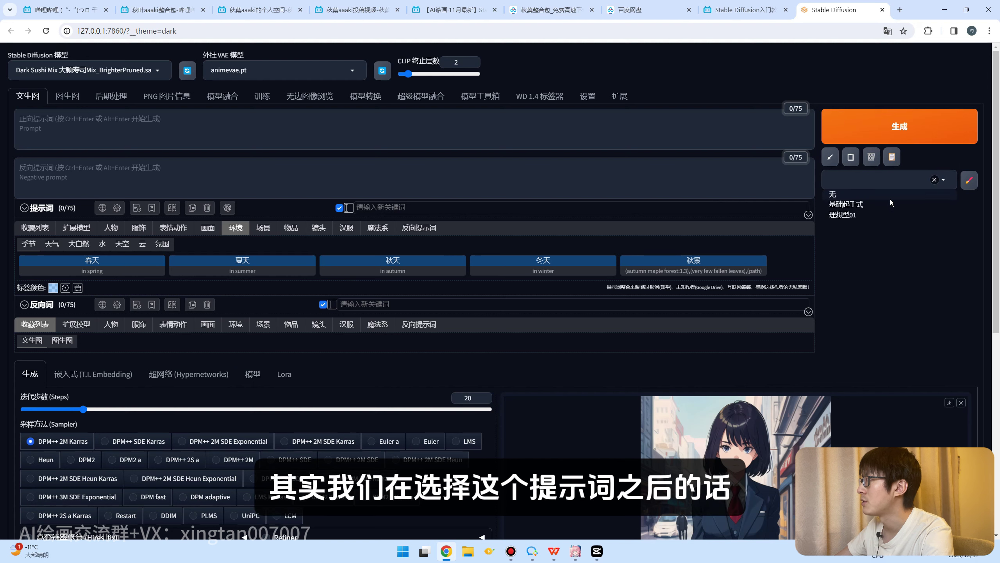
left_click(854, 215)
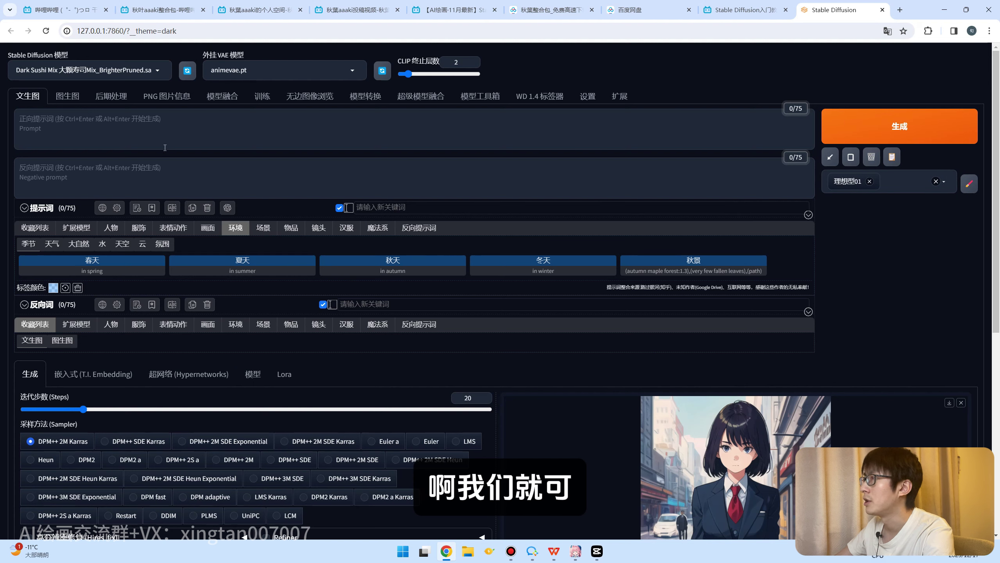
left_click(906, 127)
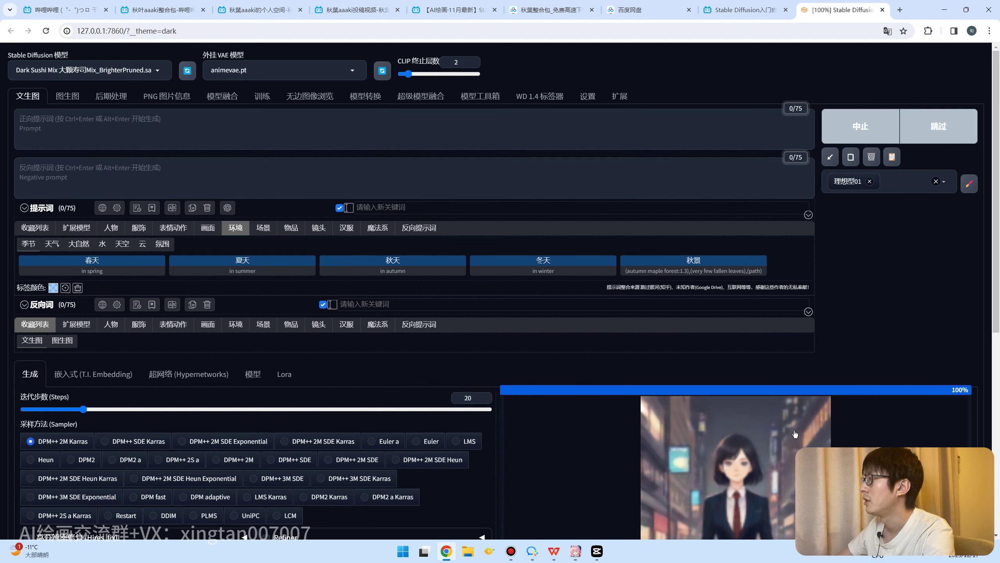
scroll(771, 404, "down", 5)
scroll(886, 282, "up", 5)
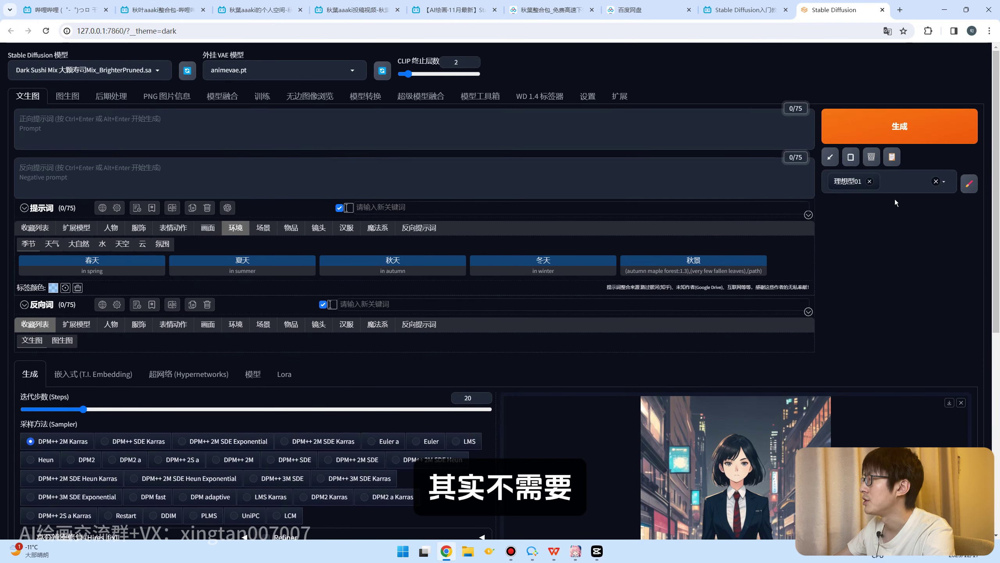
Step: Insert the prompt of the selected 理想型01 style into the main prompt and check the preset list
left_click(892, 157)
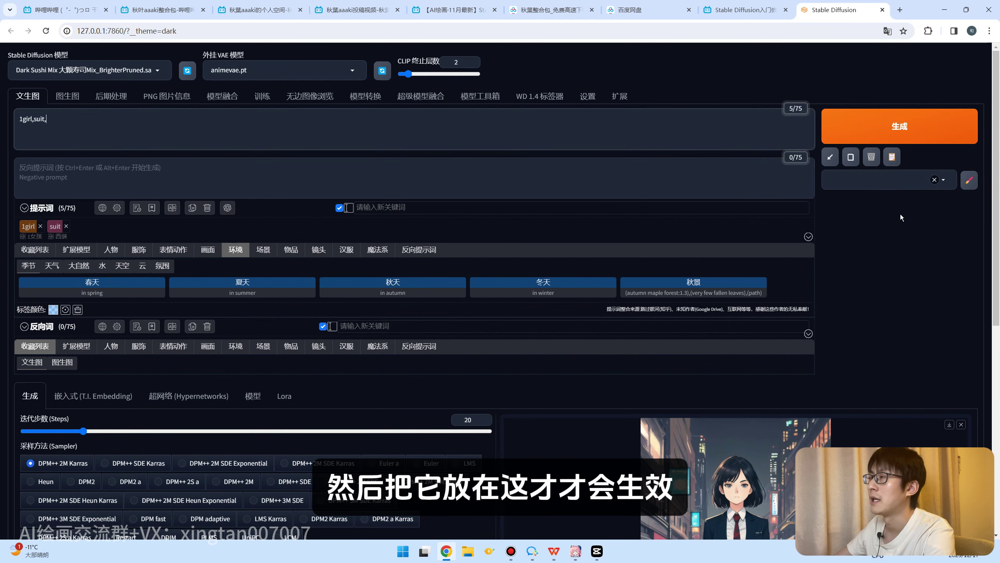
left_click(867, 236)
left_click(944, 180)
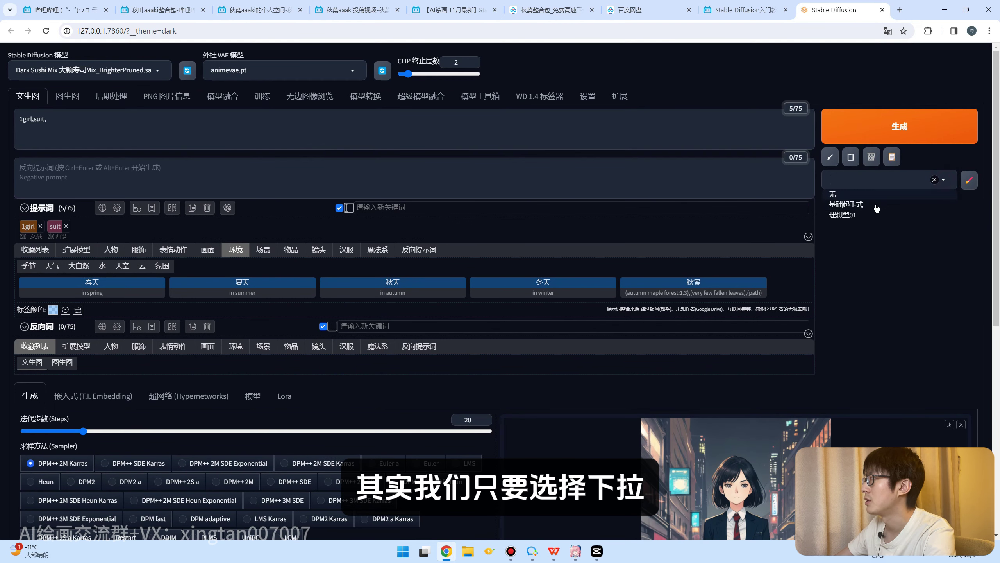
left_click(873, 247)
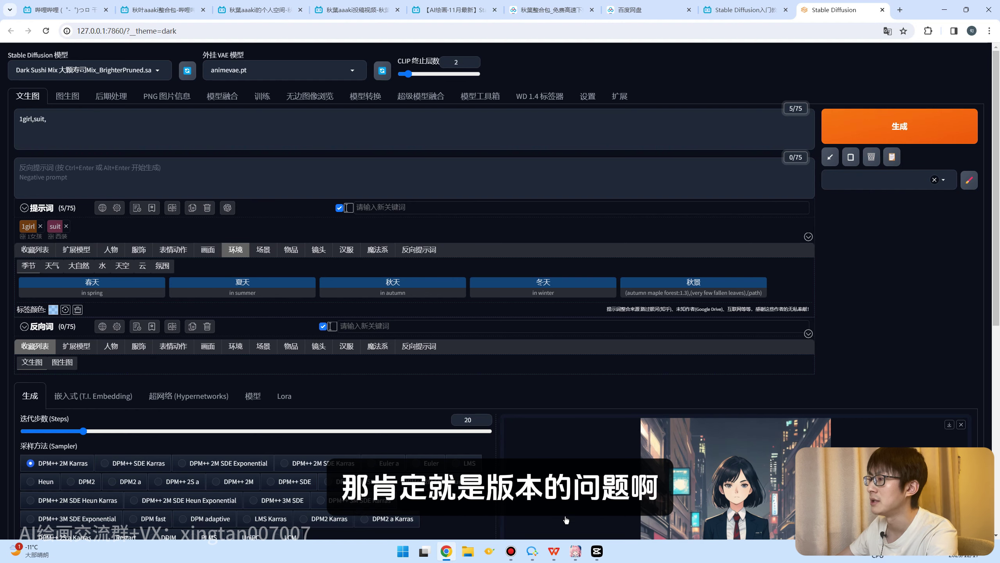
Step: Switch to the 绘世 launcher and open its version management
left_click(576, 551)
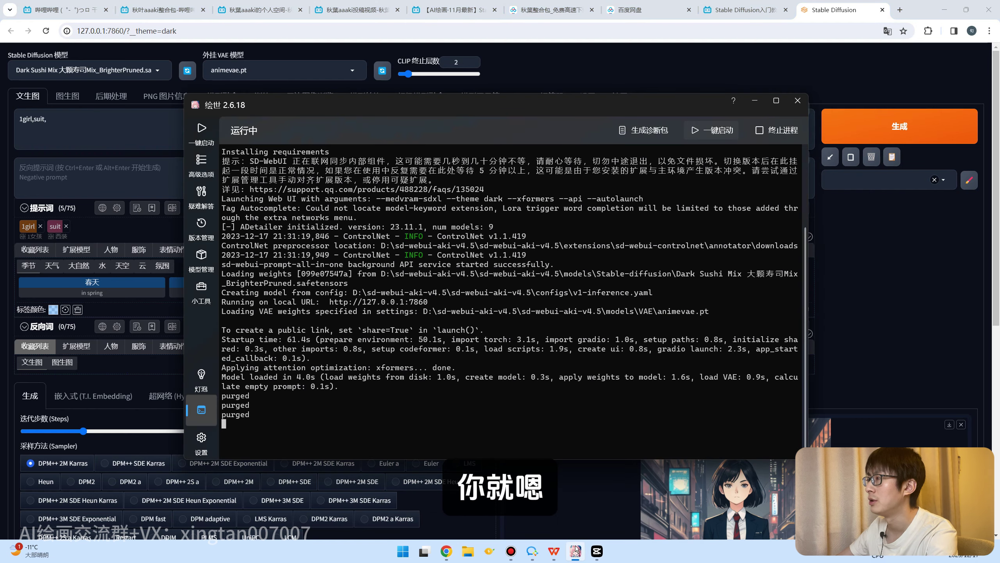
left_click(206, 231)
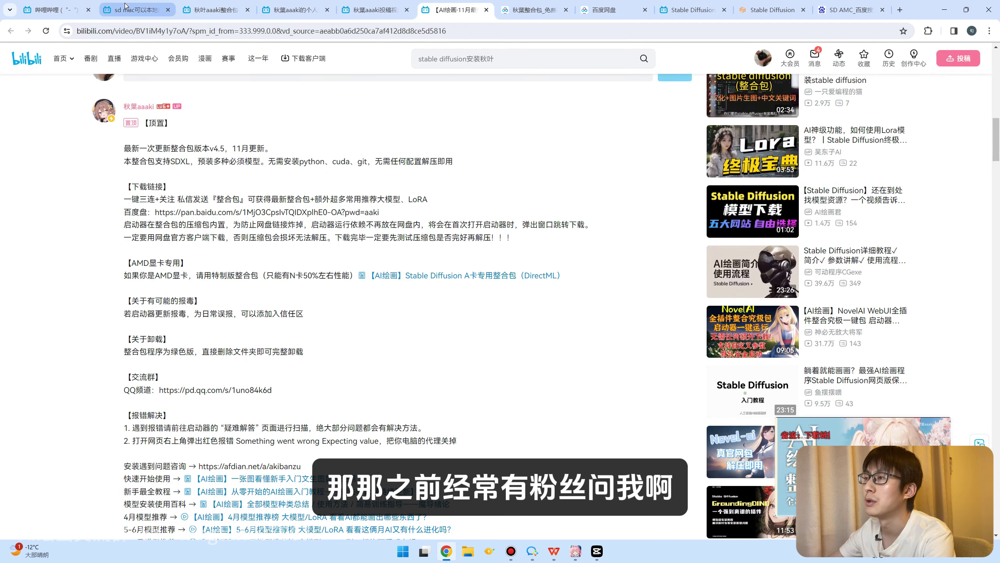
Step: Examine the Bilibili search results and search phrase for sd mac可以本地部署吗, and return to the Stable Diffusion page
left_click(125, 5)
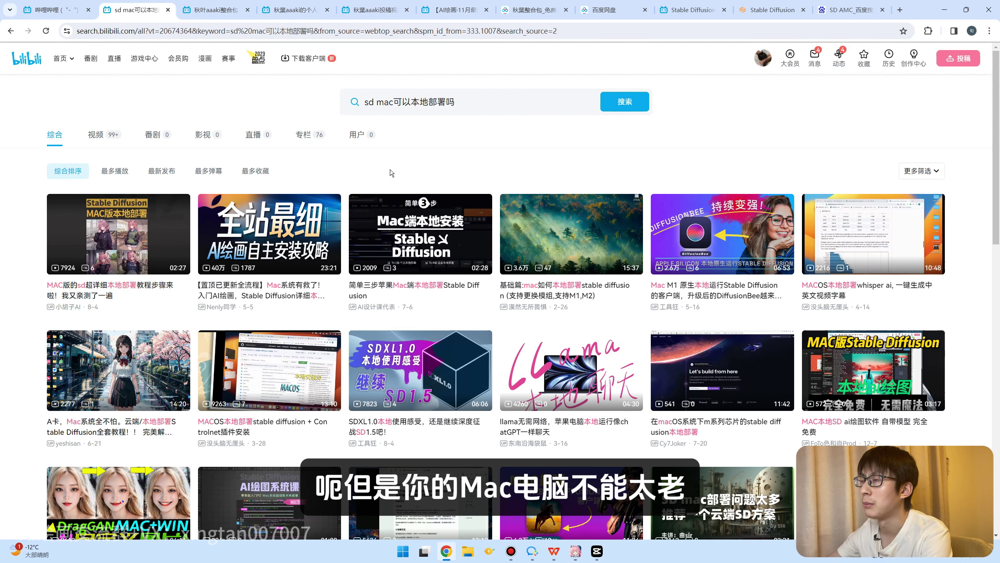
mouse_move(300, 210)
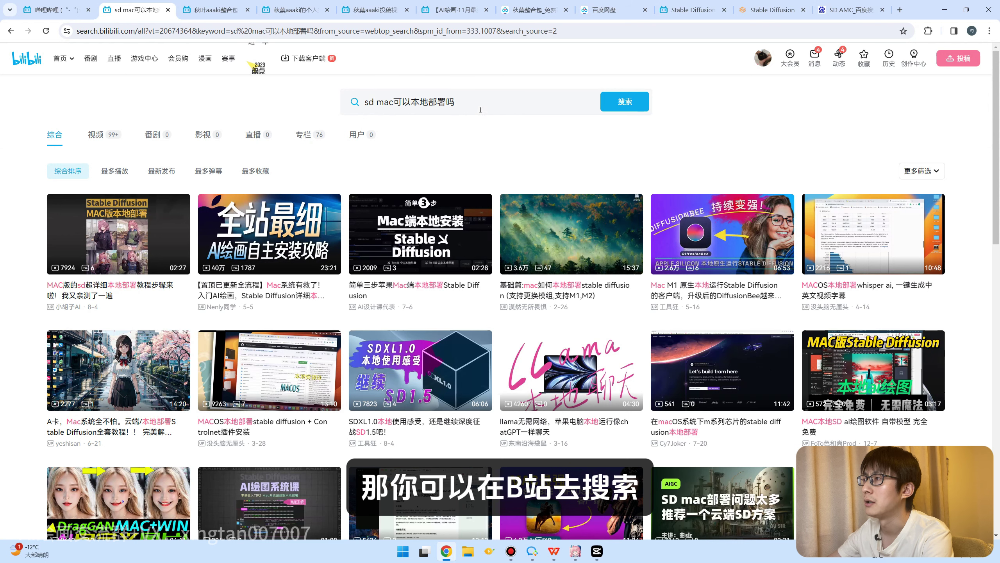
left_click(452, 101)
triple_click(452, 99)
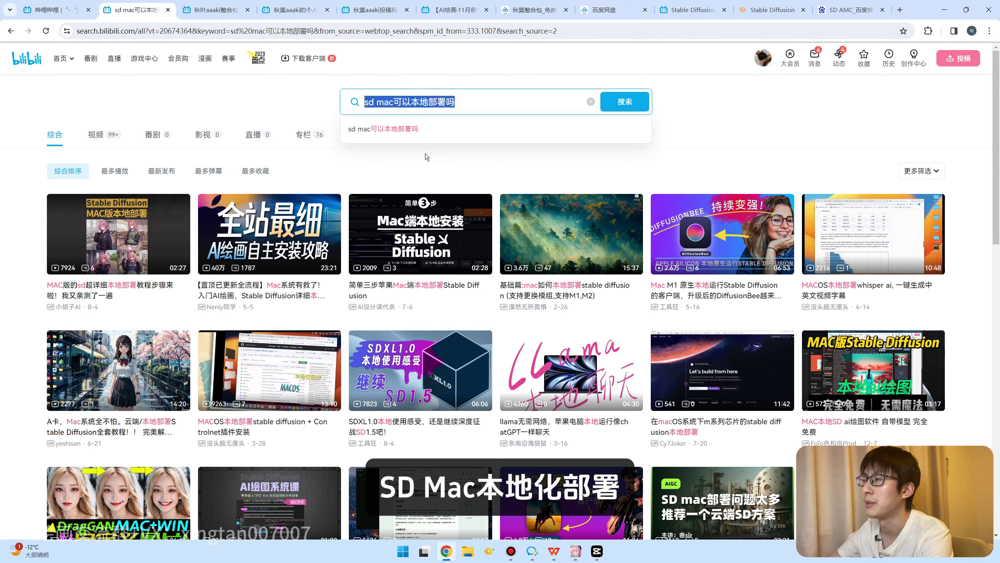
left_click(437, 166)
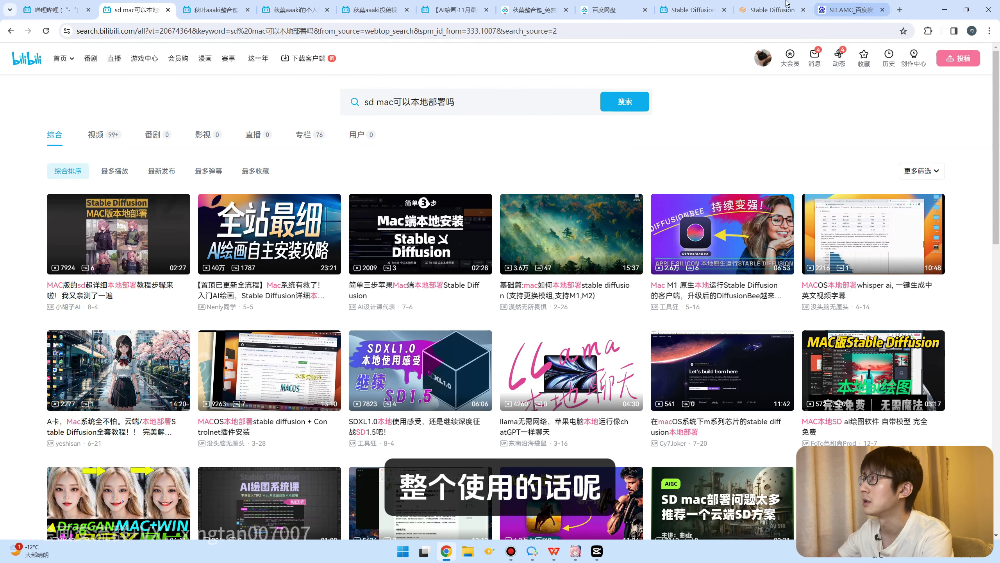
left_click(772, 10)
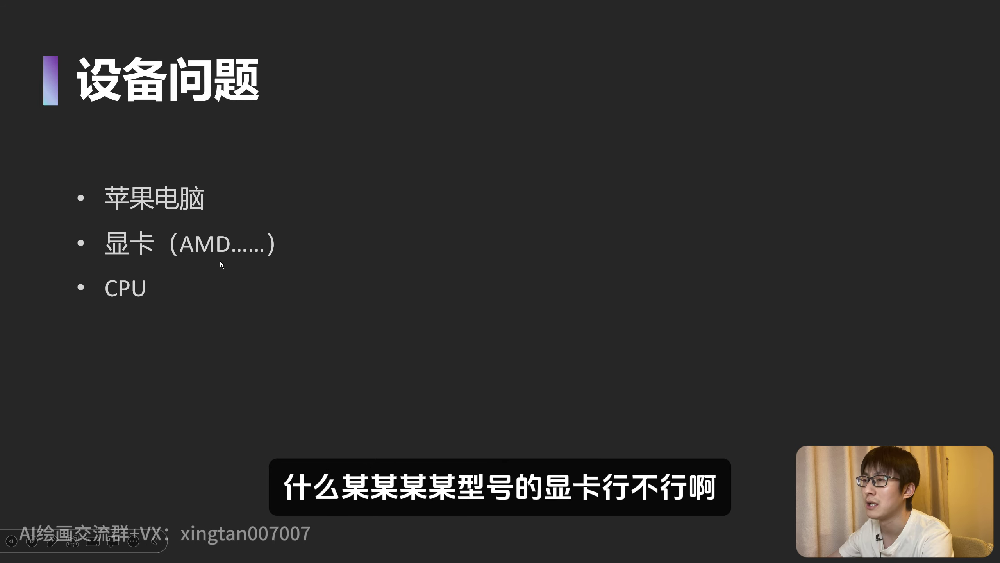
Step: End the slideshow, go to slide 6 with the ￥5600 computer configuration and start the slideshow from it
key("Escape")
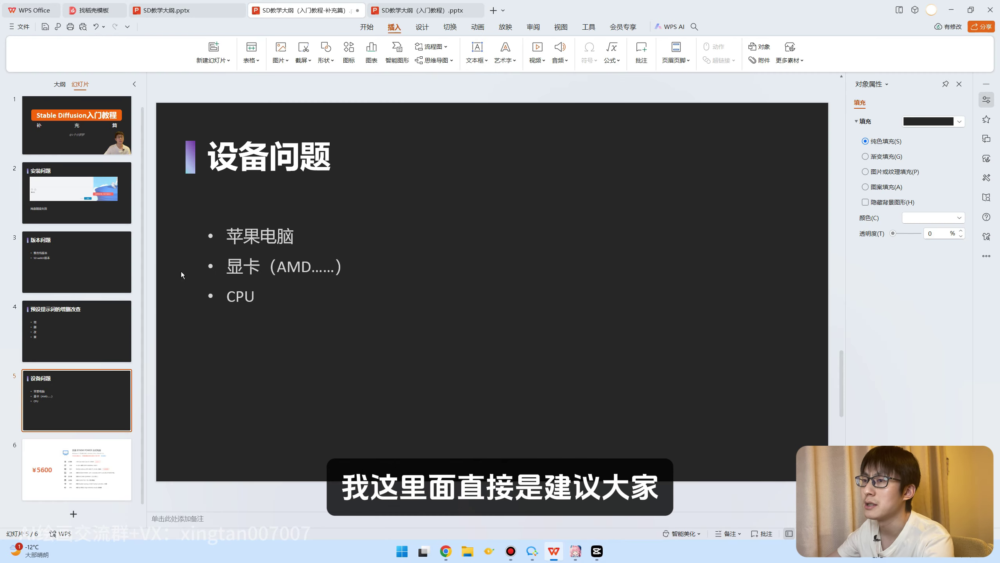
left_click(83, 440)
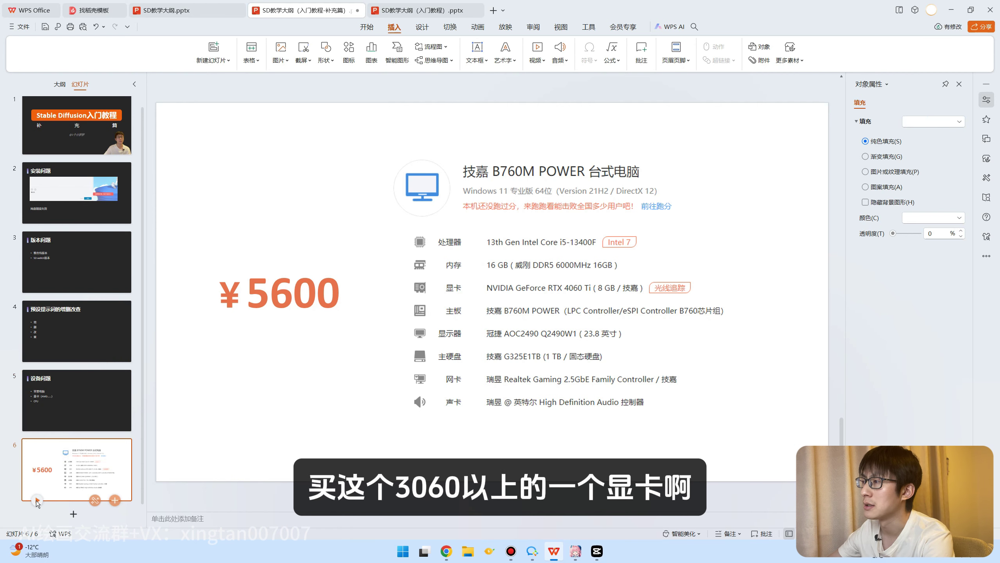
left_click(37, 501)
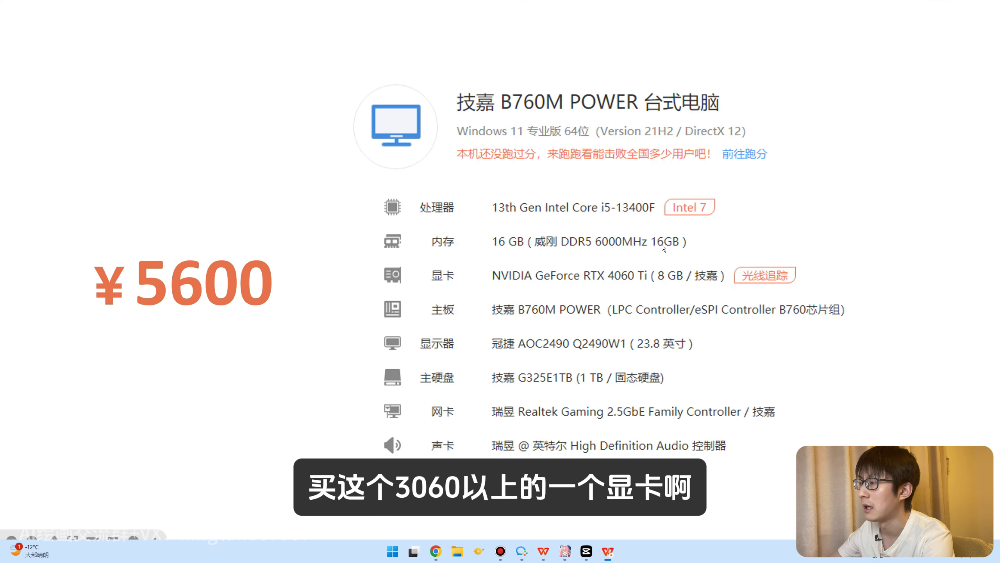
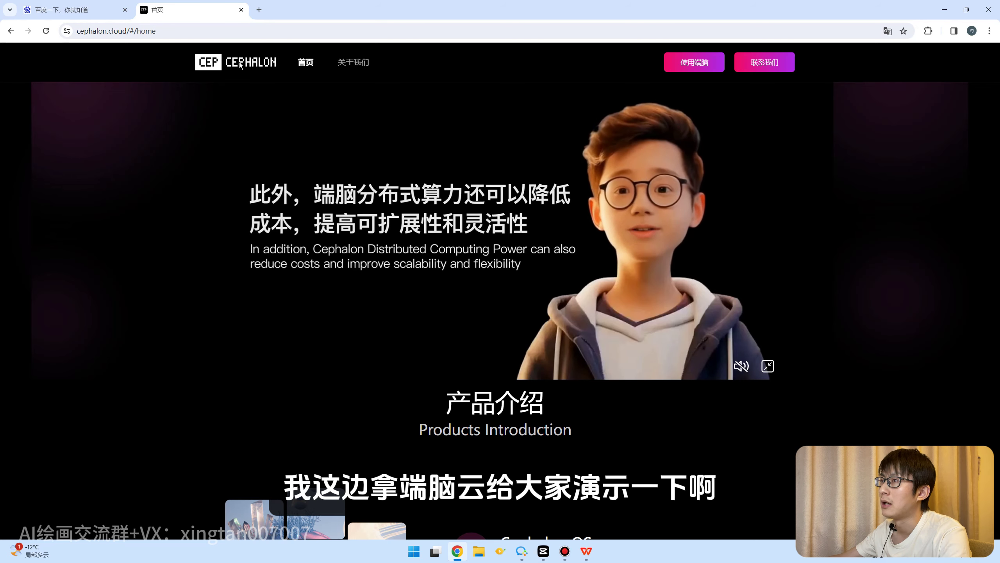
Step: Enter the Cephalon workspace, look over the official applications and log in with the prefilled account credentials
left_click(689, 72)
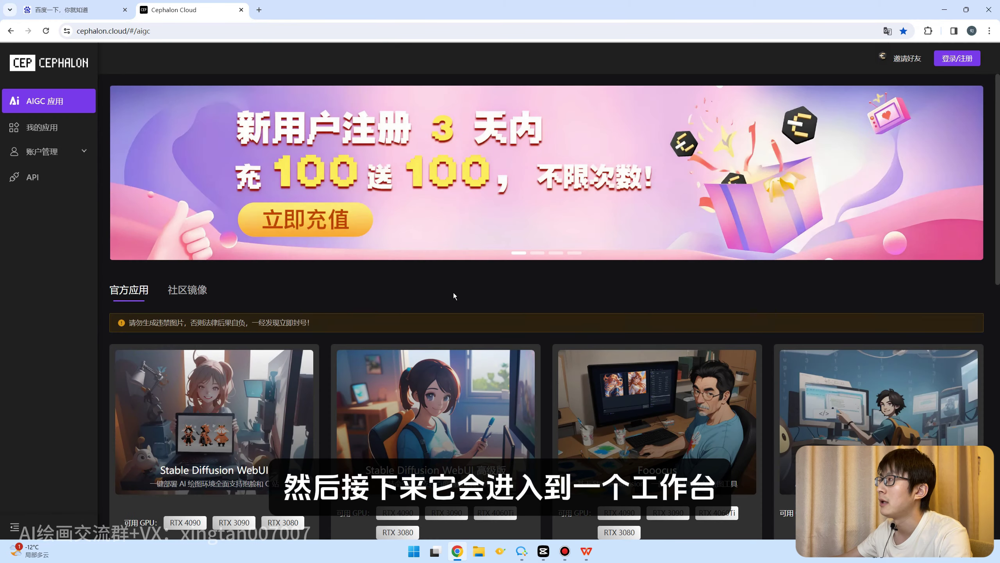
scroll(454, 296, "down", 5)
scroll(454, 295, "up", 5)
left_click(957, 59)
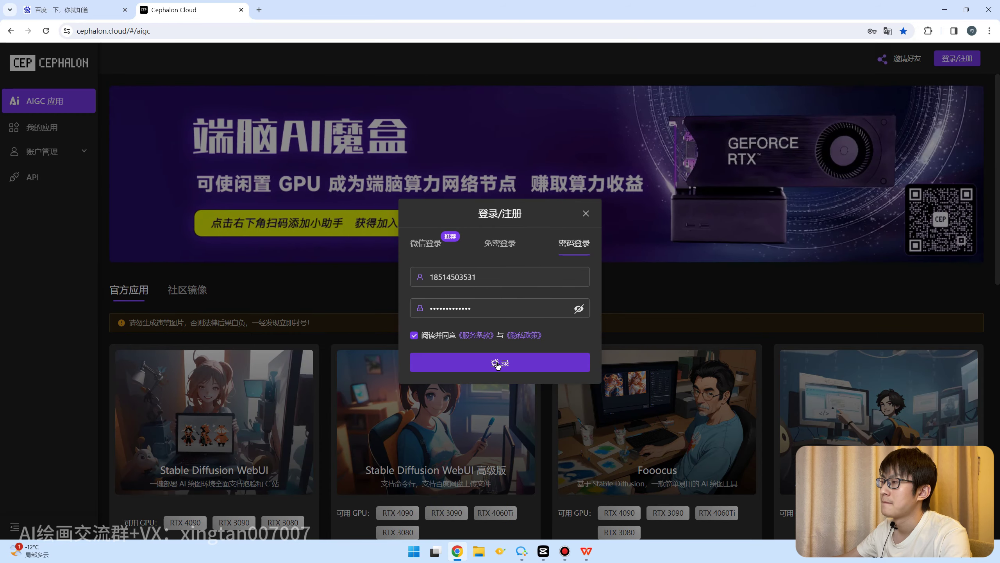
left_click(500, 360)
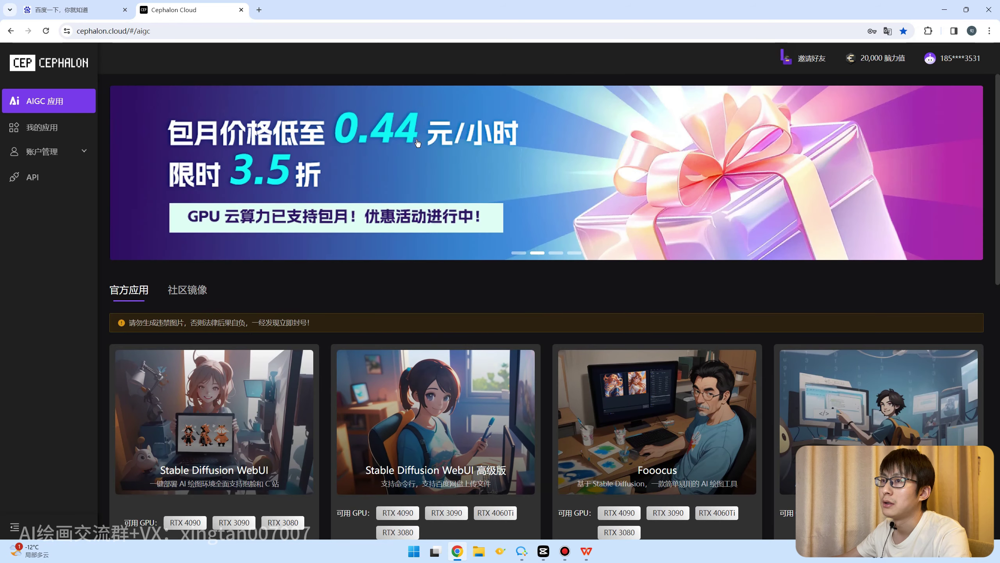
Step: Look through the 我的应用 page, the 账户管理 options and the API configuration page
left_click(47, 127)
left_click(47, 153)
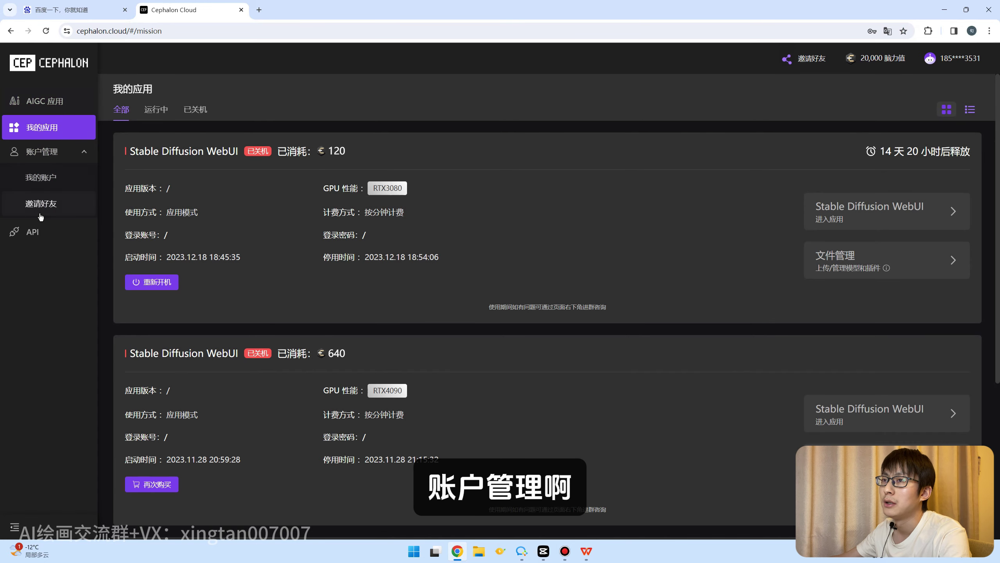
left_click(35, 229)
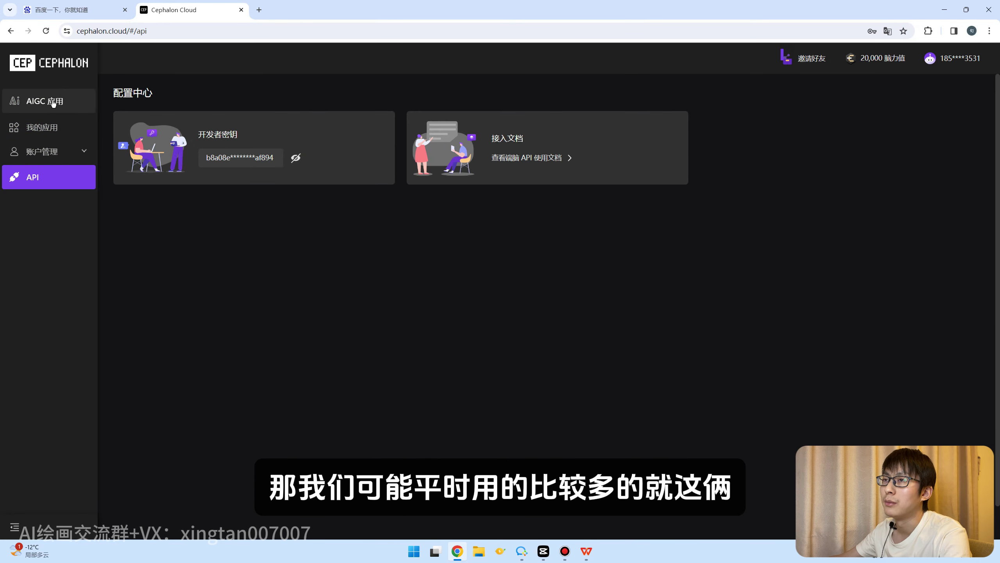
Step: Return to the AIGC 应用 list, look over the official applications and start creating a Stable Diffusion WebUI application
left_click(71, 112)
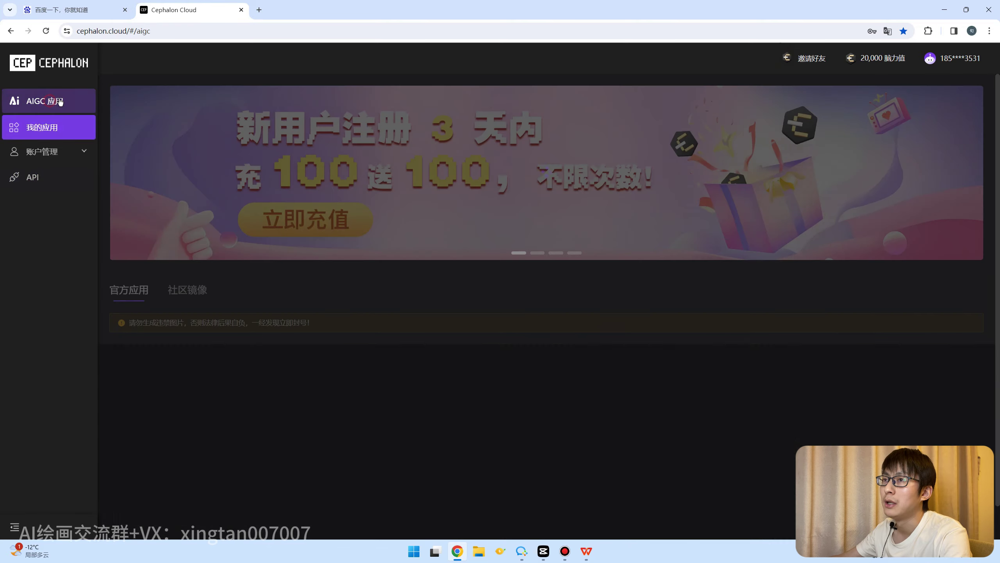
scroll(411, 252, "down", 2)
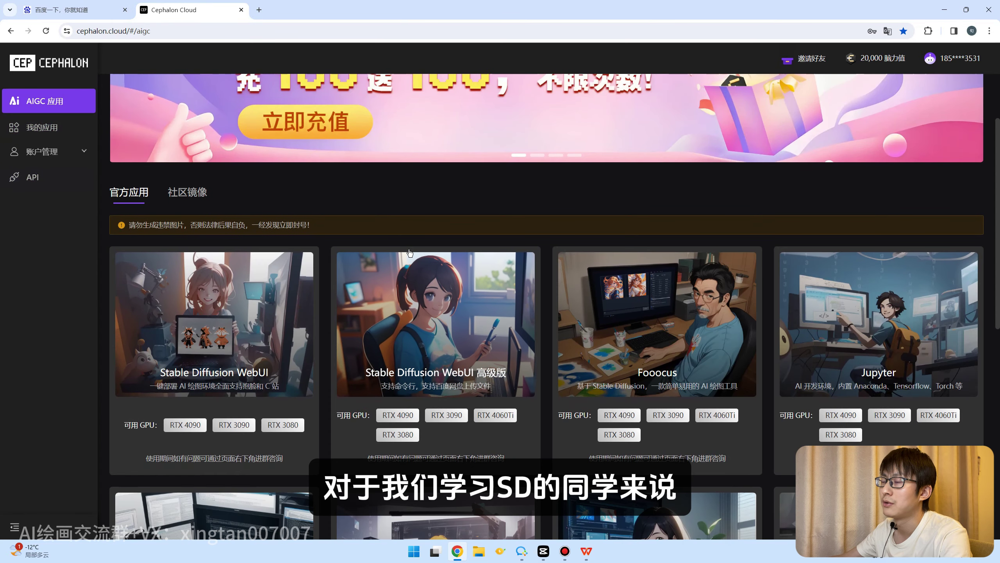
scroll(376, 268, "up", 2)
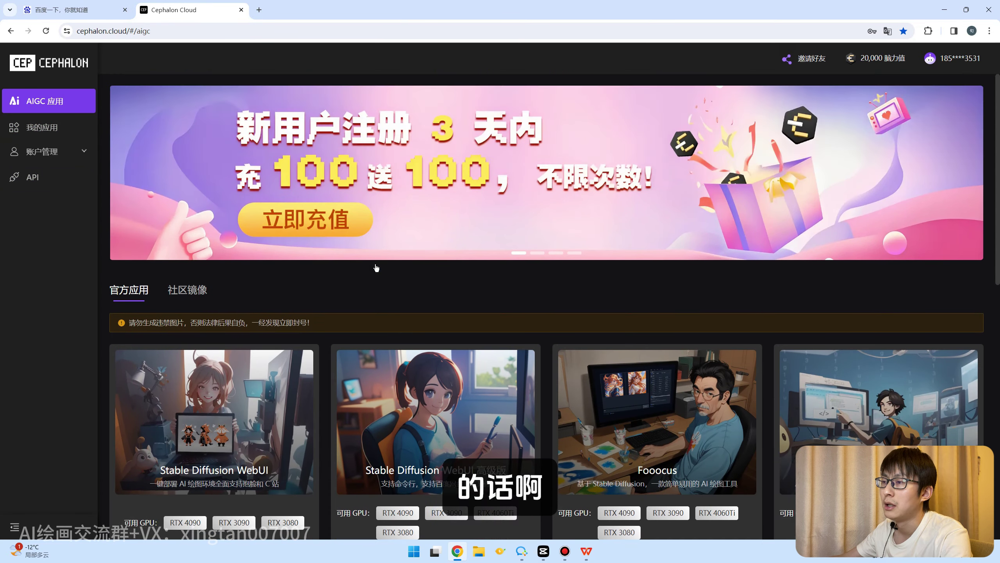
scroll(376, 268, "down", 6)
scroll(577, 282, "up", 6)
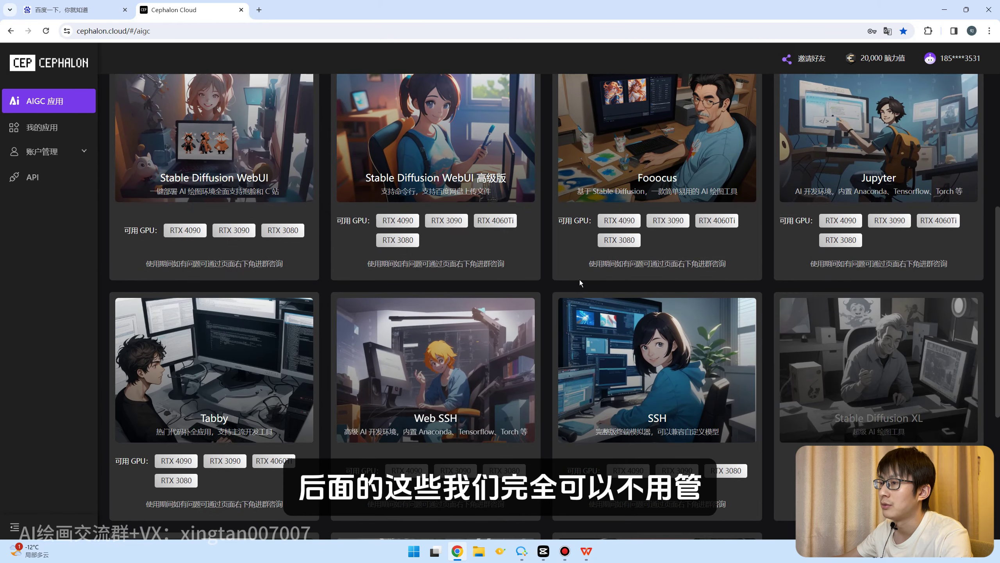
scroll(236, 360, "down", 2)
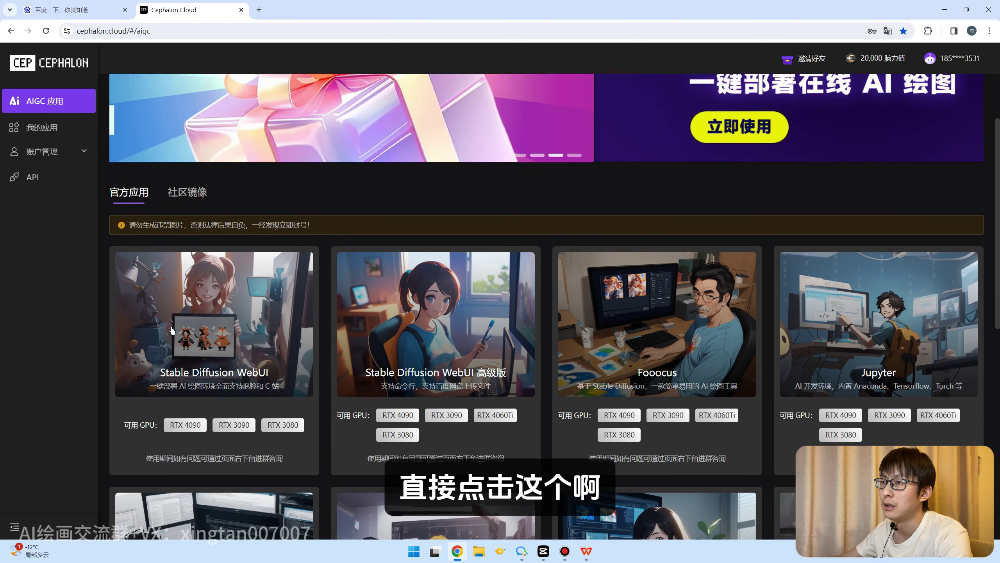
left_click(220, 339)
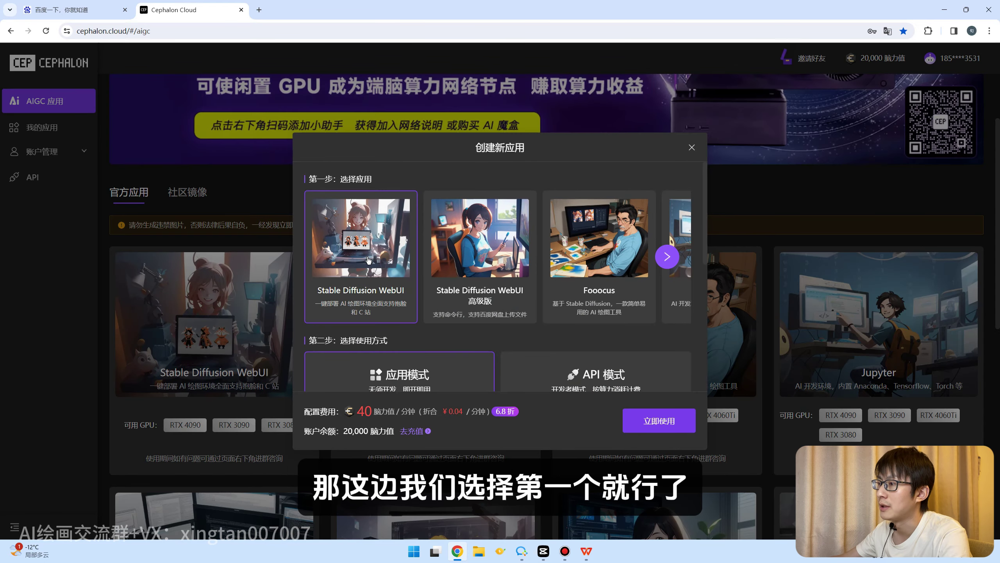
Step: Review the usage modes and GPU options with 应用模式 selected, compare the 4090 with the 3080, and choose the 3080
scroll(368, 260, "down", 2)
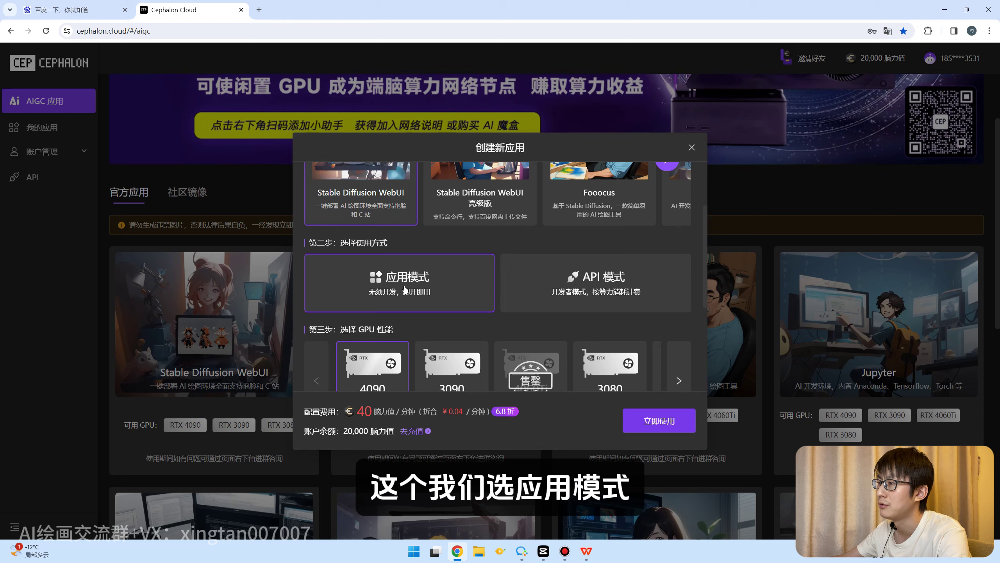
scroll(421, 287, "down", 2)
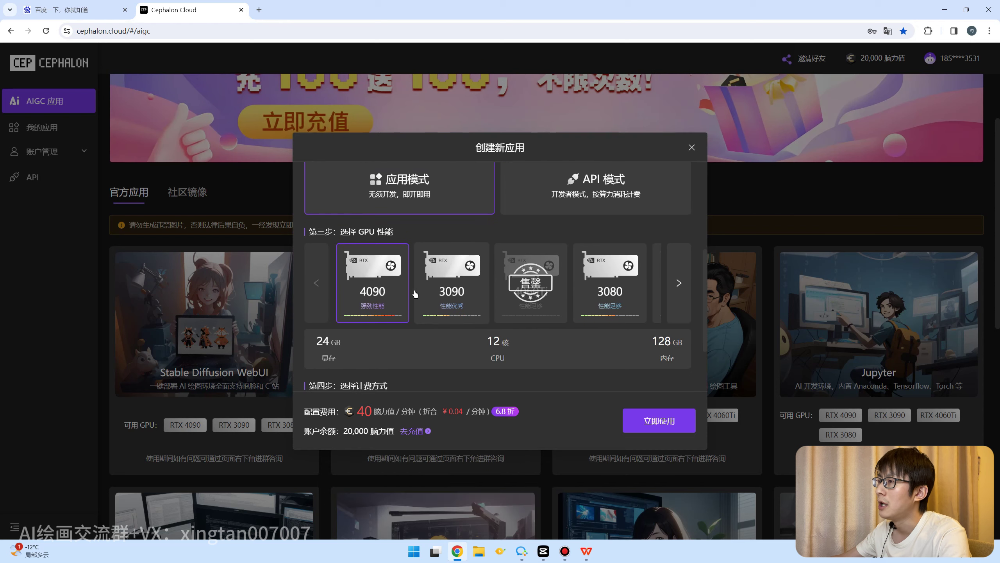
scroll(414, 296, "up", 1)
scroll(417, 298, "down", 1)
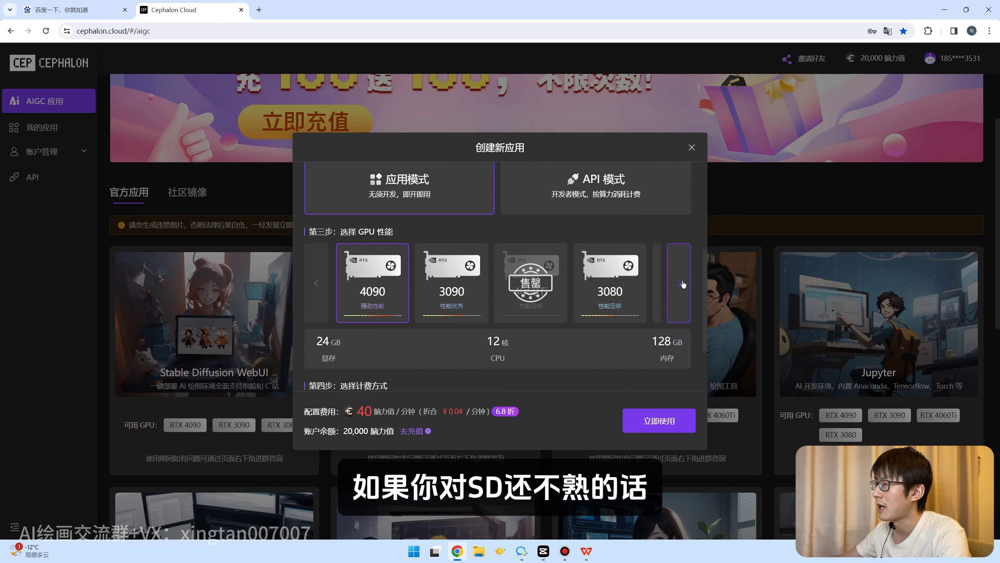
scroll(576, 276, "down", 1)
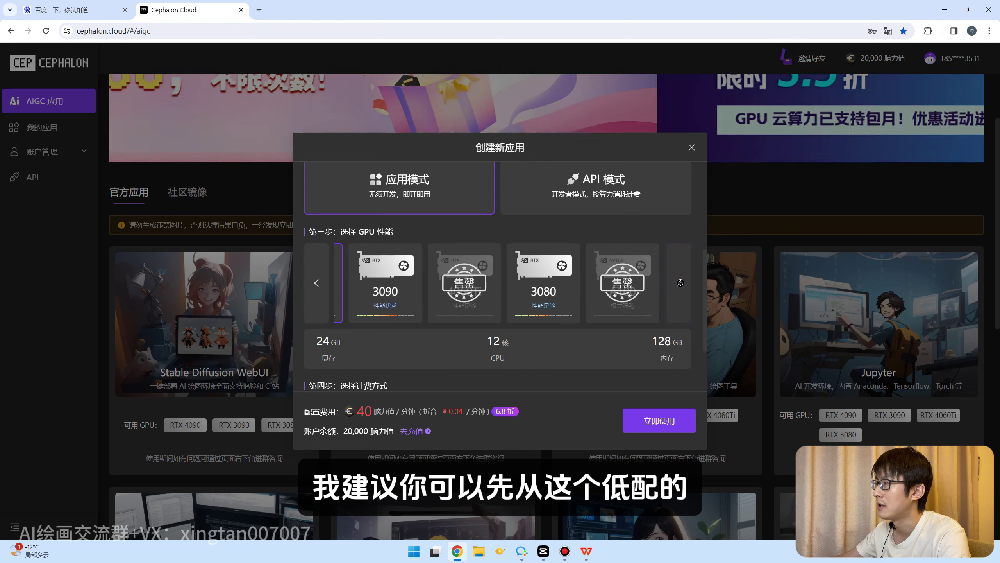
left_click(546, 268)
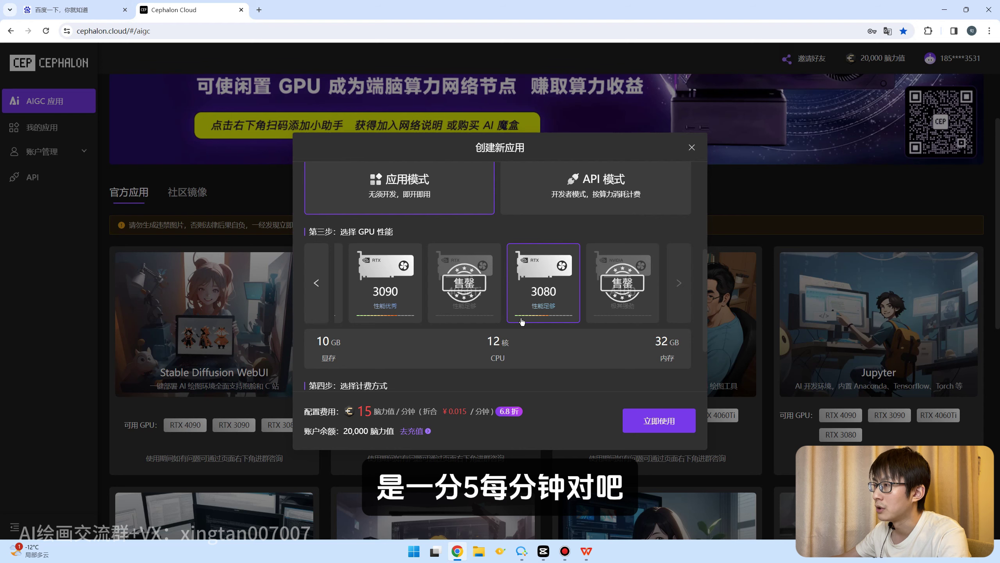
left_click(317, 283)
left_click(372, 283)
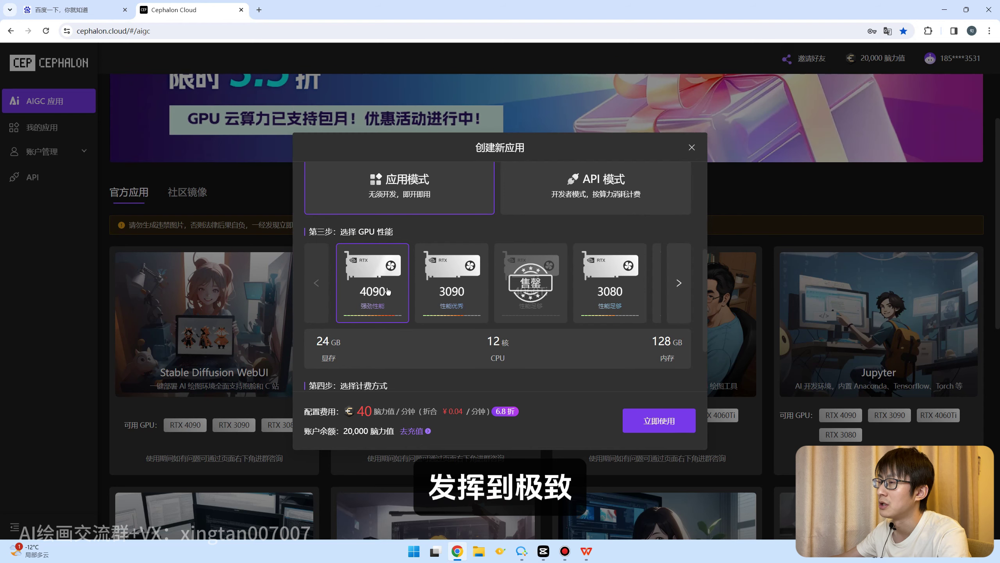
left_click(608, 272)
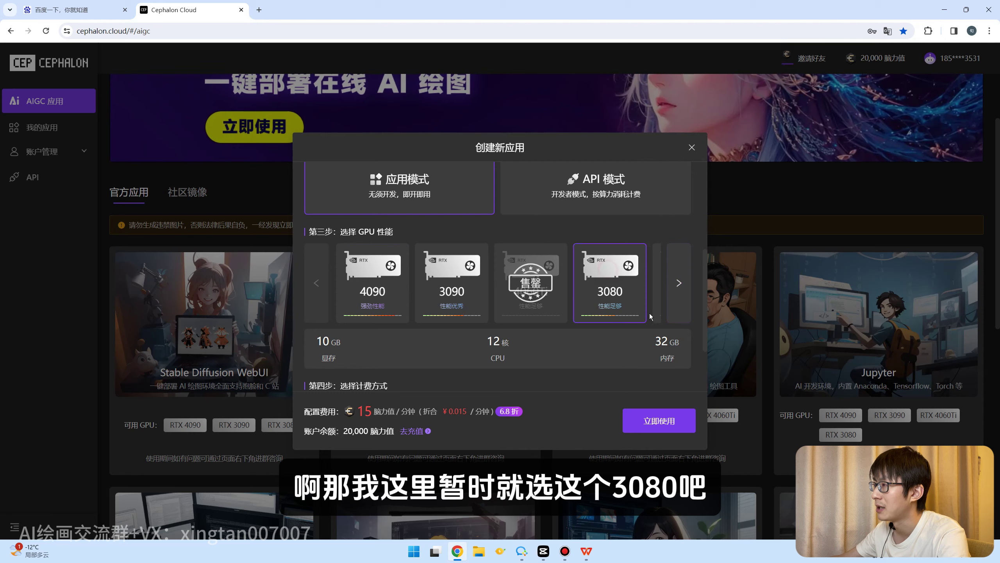
Step: Set the new application's billing method to 按小时计费
scroll(355, 295, "down", 2)
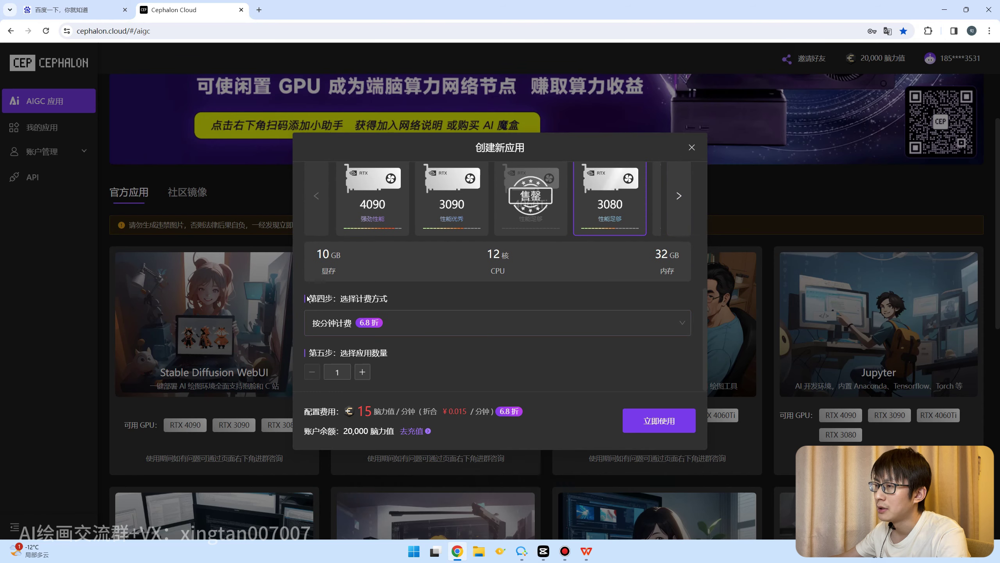
left_click(462, 329)
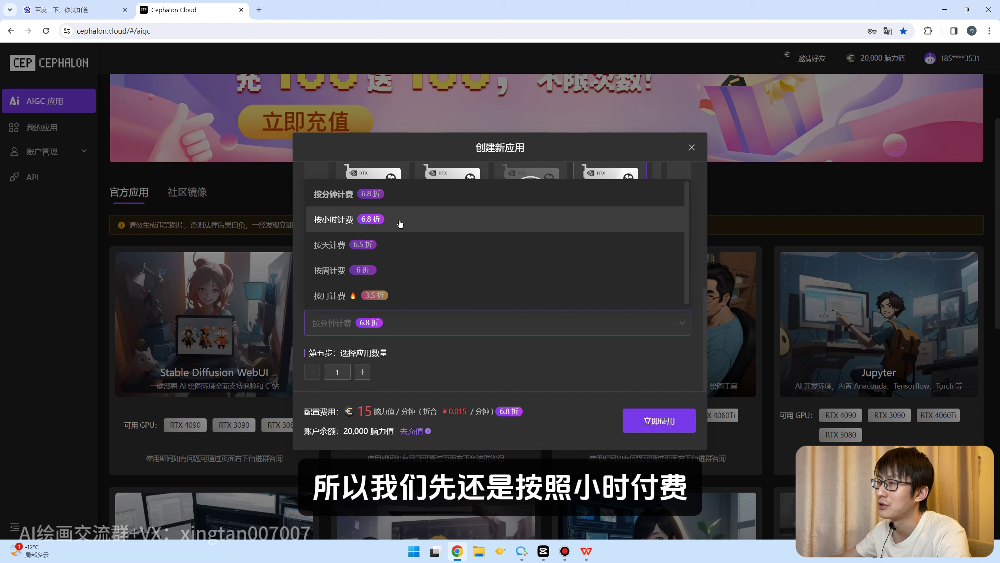
left_click(402, 219)
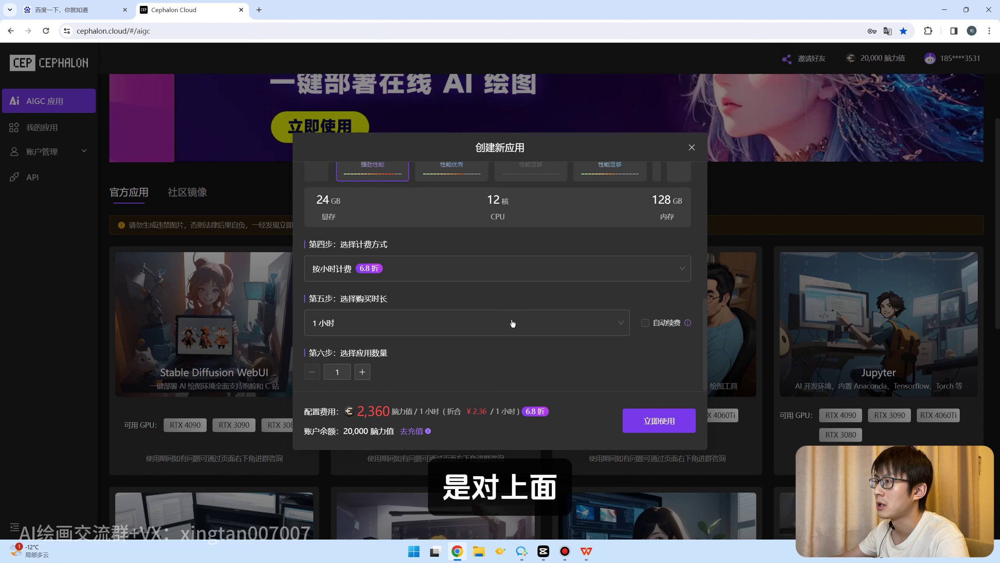
Step: Review the hourly billing configuration, check the 脑力值 recharge packages and return to the application setup
scroll(512, 327, "up", 6)
scroll(512, 329, "down", 6)
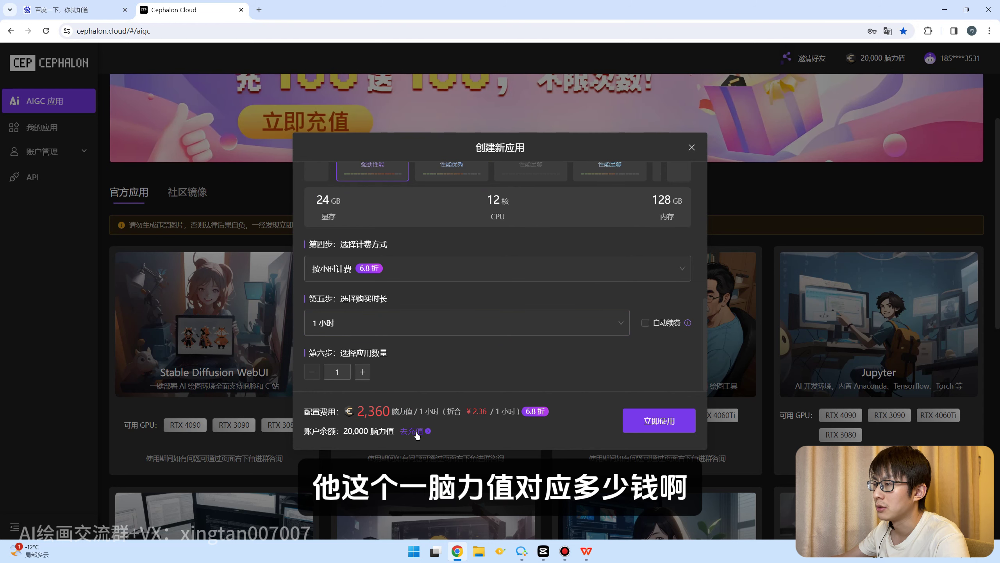
left_click(416, 433)
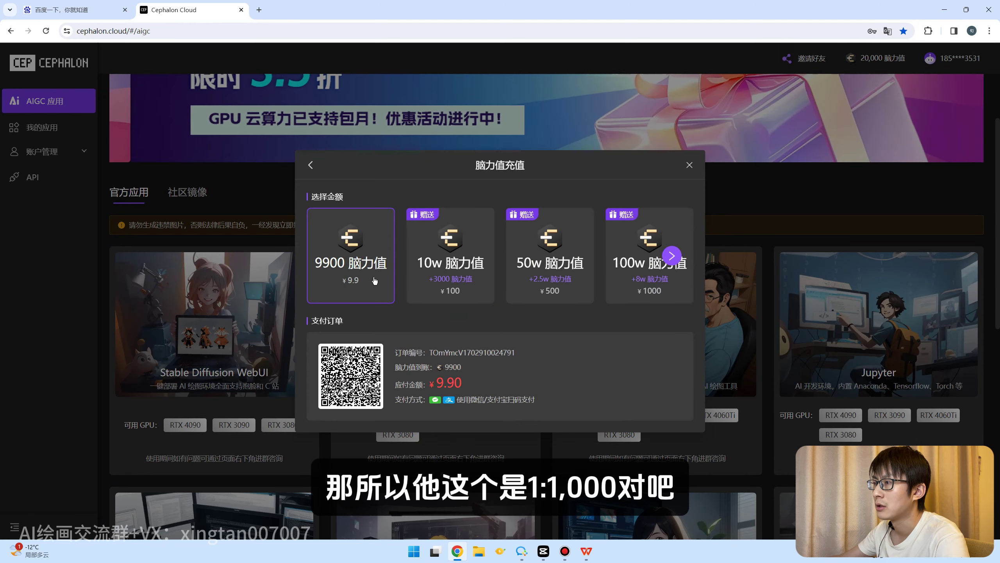
left_click(310, 165)
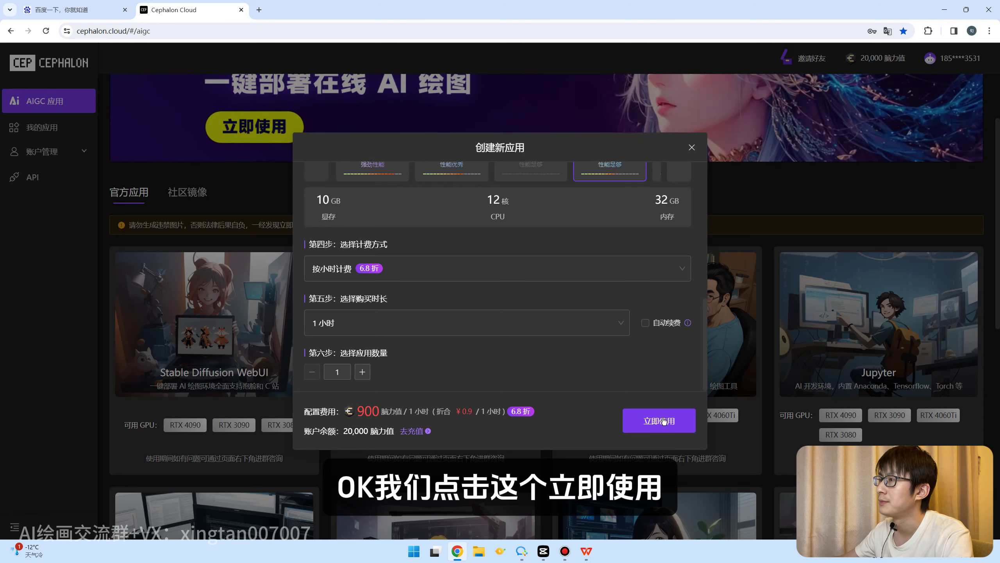
Step: Launch the Stable Diffusion WebUI application with the 3080 GPU for 1 小时 and refresh the running applications page to check its status
left_click(664, 421)
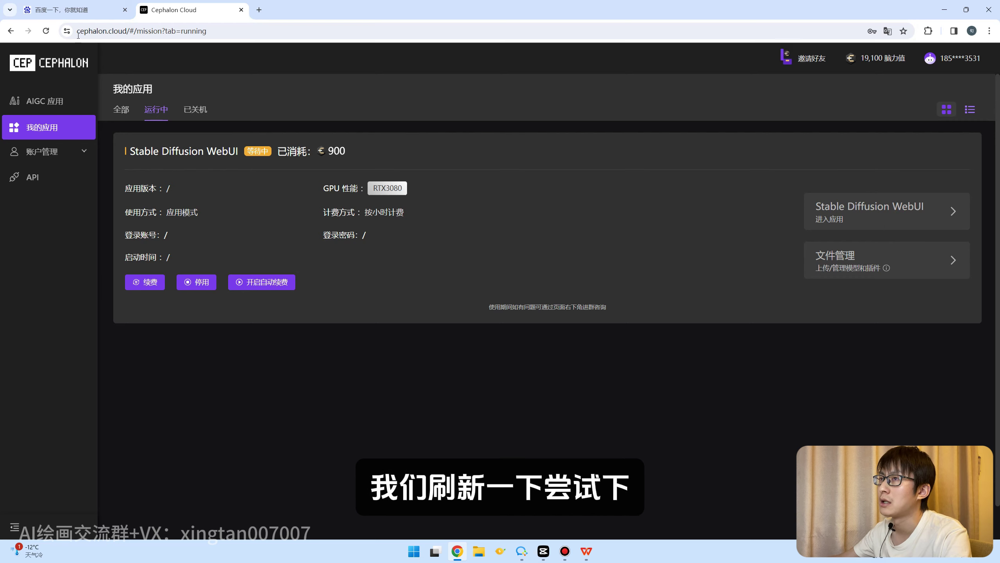
left_click(46, 31)
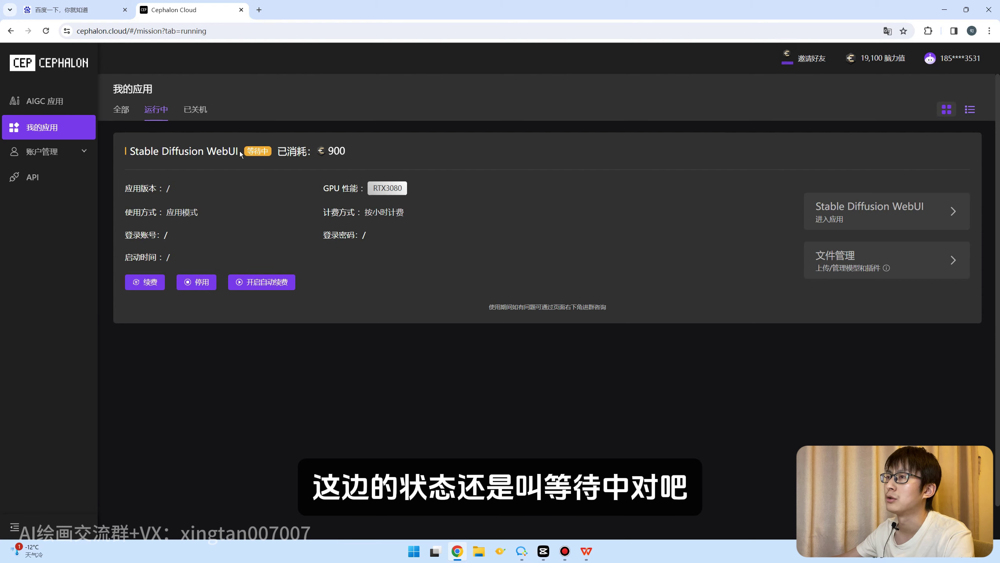
mouse_move(250, 150)
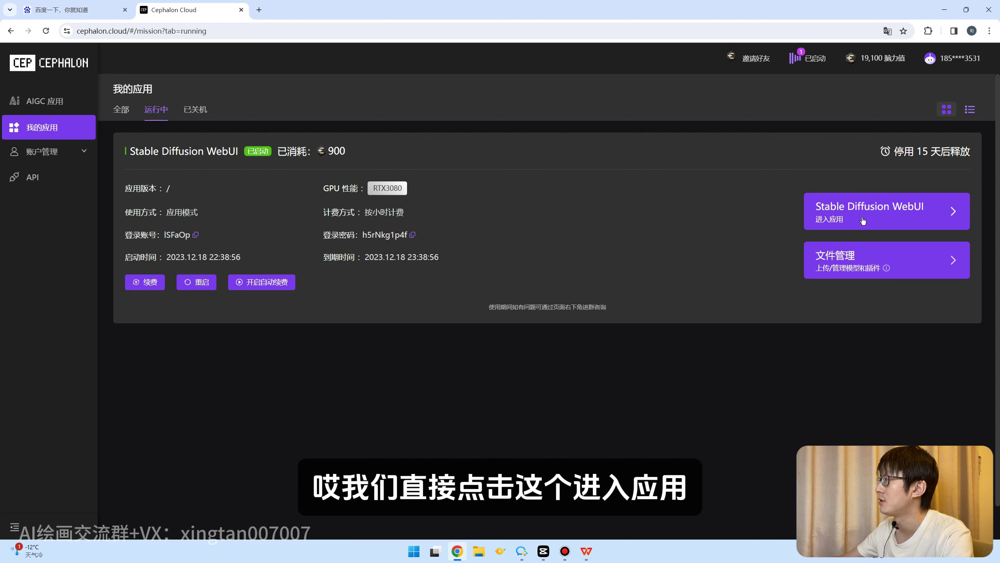
Step: Enter the started Stable Diffusion WebUI application, acknowledge the usage notice and check the username and password fields of its login page
left_click(929, 214)
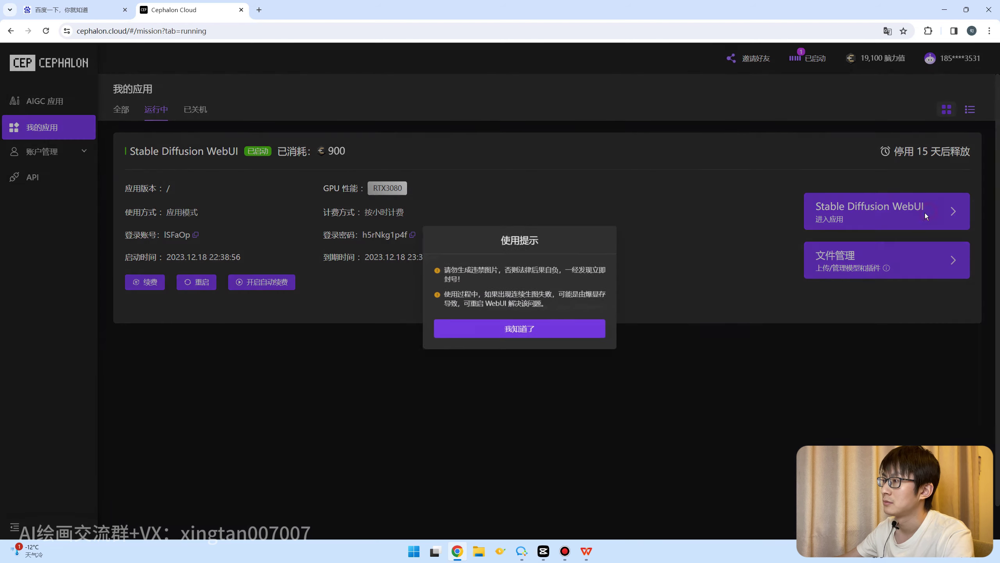
left_click(560, 331)
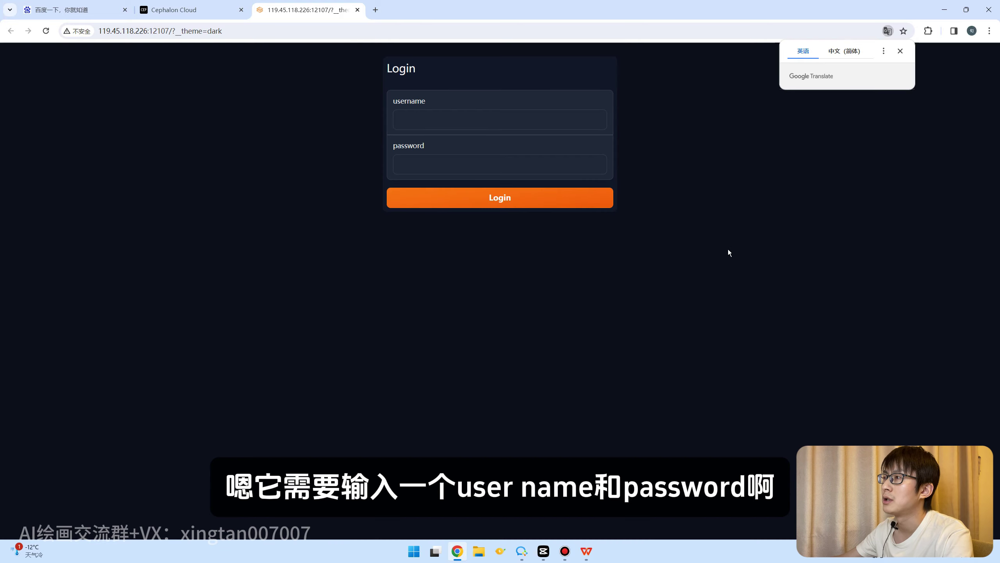
left_click(421, 163)
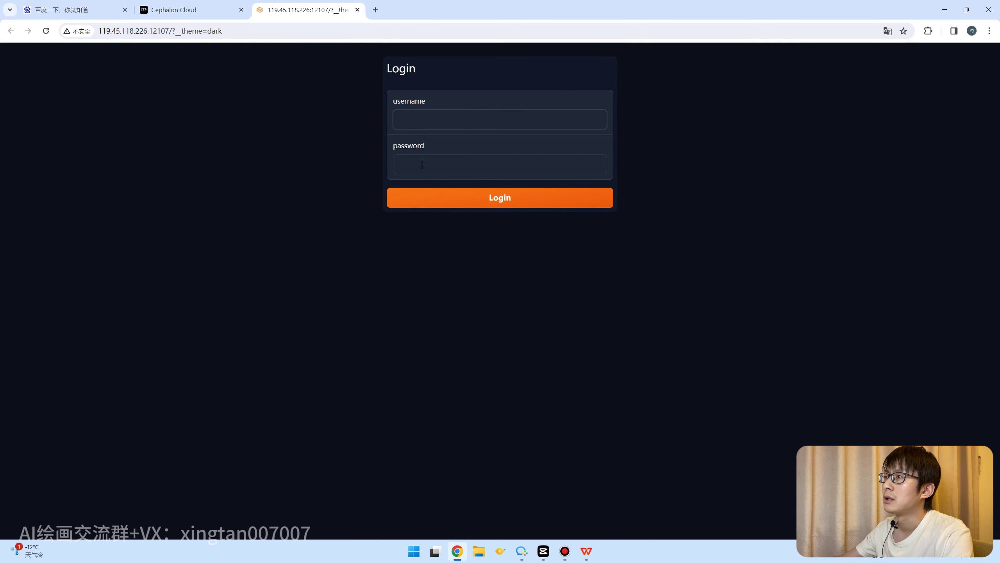
left_click(428, 163)
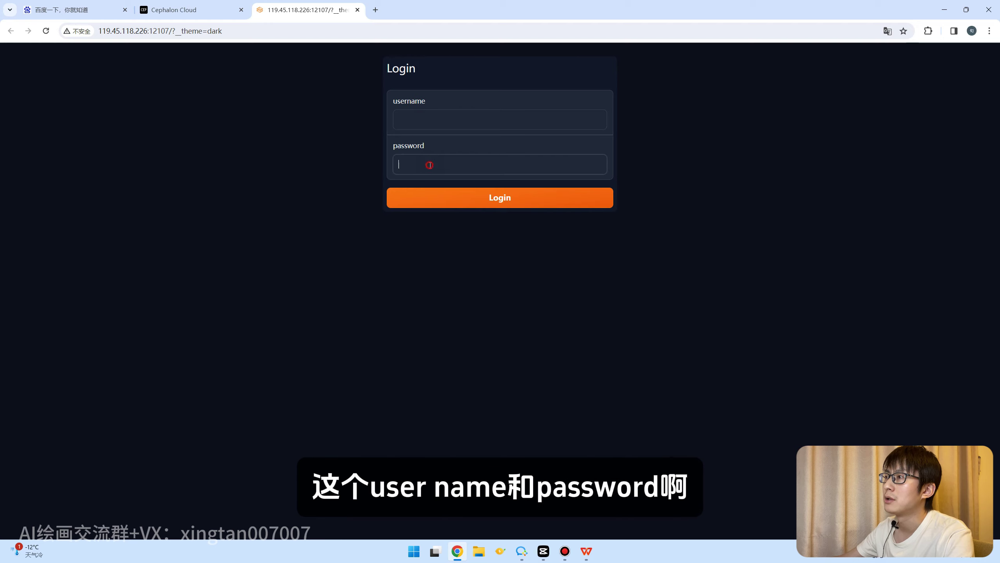
left_click(415, 115)
left_click(413, 165)
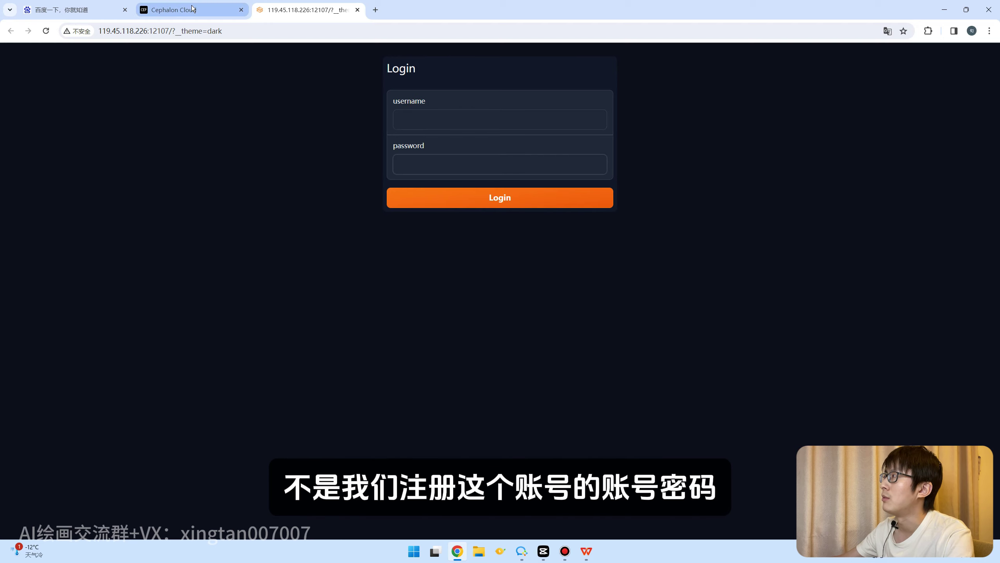
Step: Copy the running application's login account (登录账号) from Cephalon Cloud into the username field of the WebUI login page
left_click(173, 10)
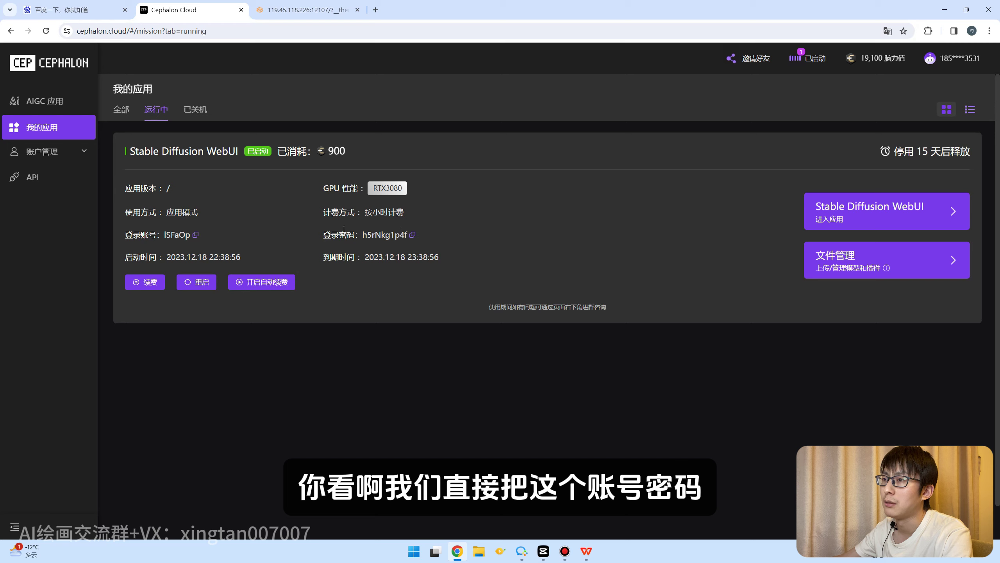
left_click(196, 234)
left_click(315, 4)
key("shift+Tab")
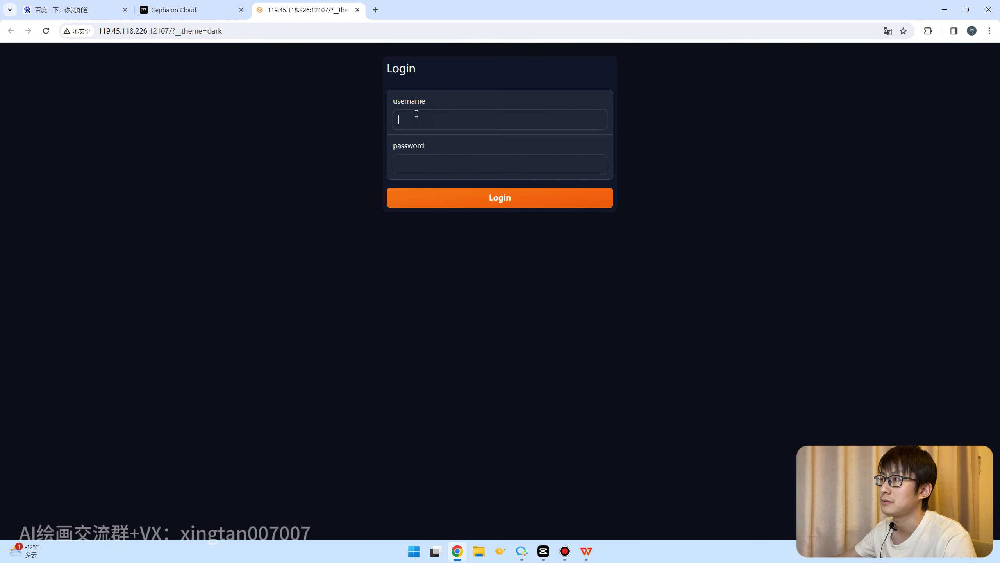
key("ctrl+v")
Step: Copy the application's login password (登录密码) into the password field and log in to the Stable Diffusion WebUI
left_click(185, 10)
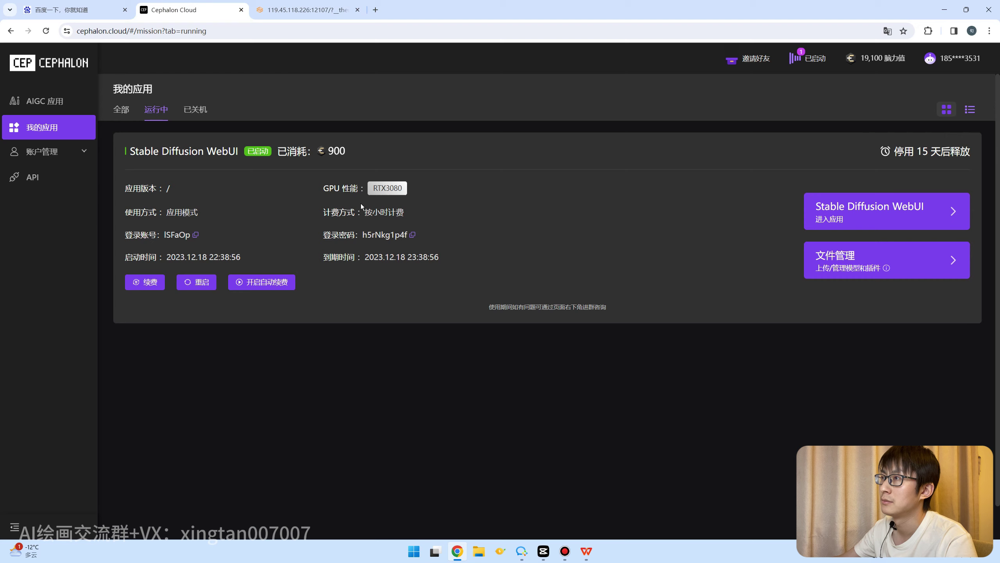
left_click(412, 235)
left_click(307, 9)
left_click(458, 163)
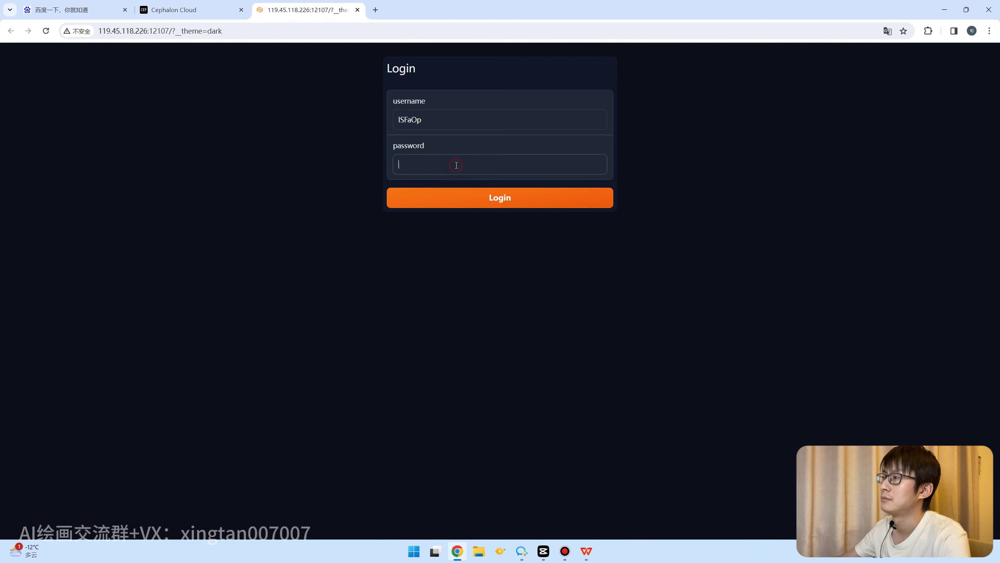
key("ctrl+v")
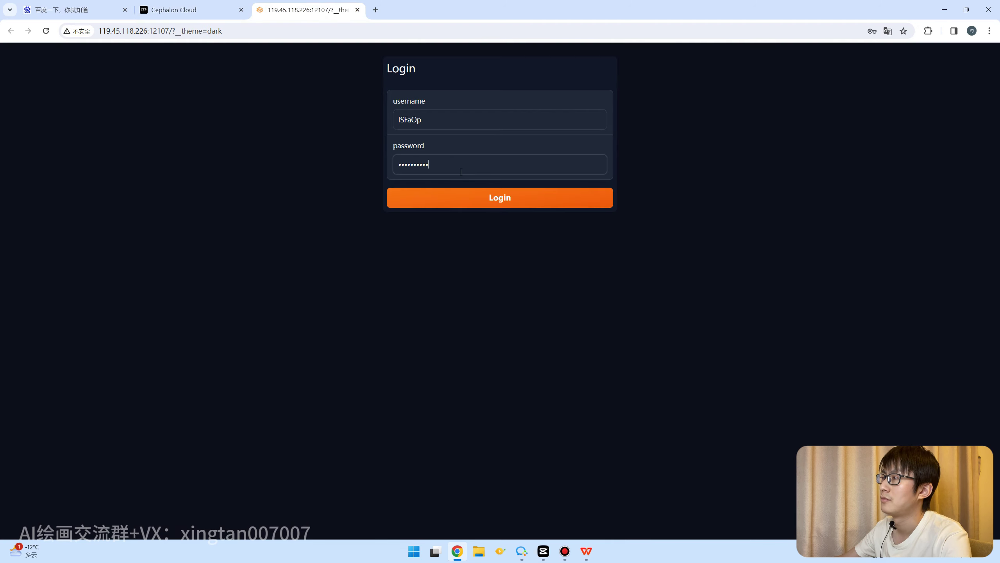
left_click(492, 200)
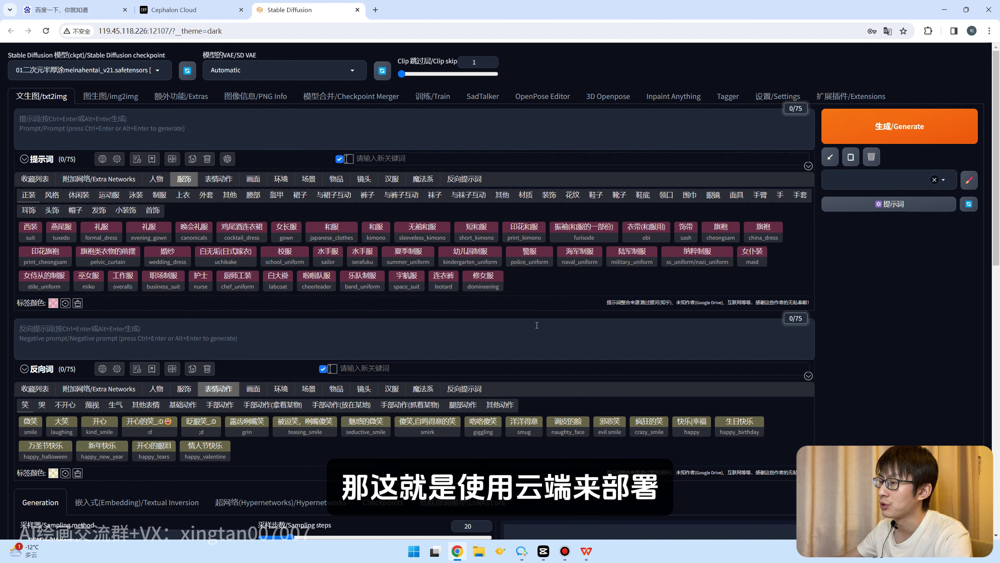
Step: Open the local sd-webui-aki-v4.5 folder in File Explorer and compare its contents with the folders in the cloud file browser
left_click(414, 551)
scroll(523, 309, "down", 2)
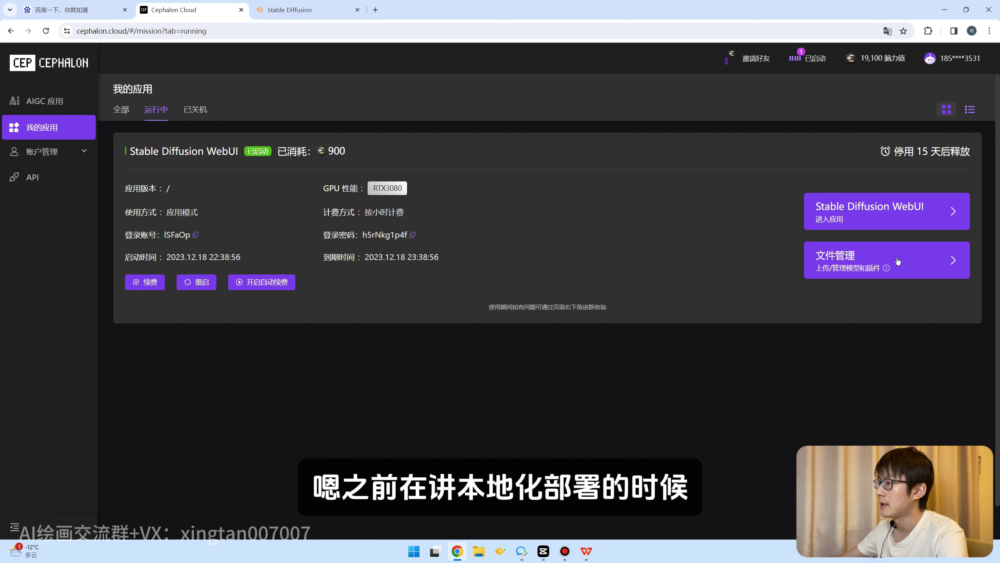
left_click(479, 551)
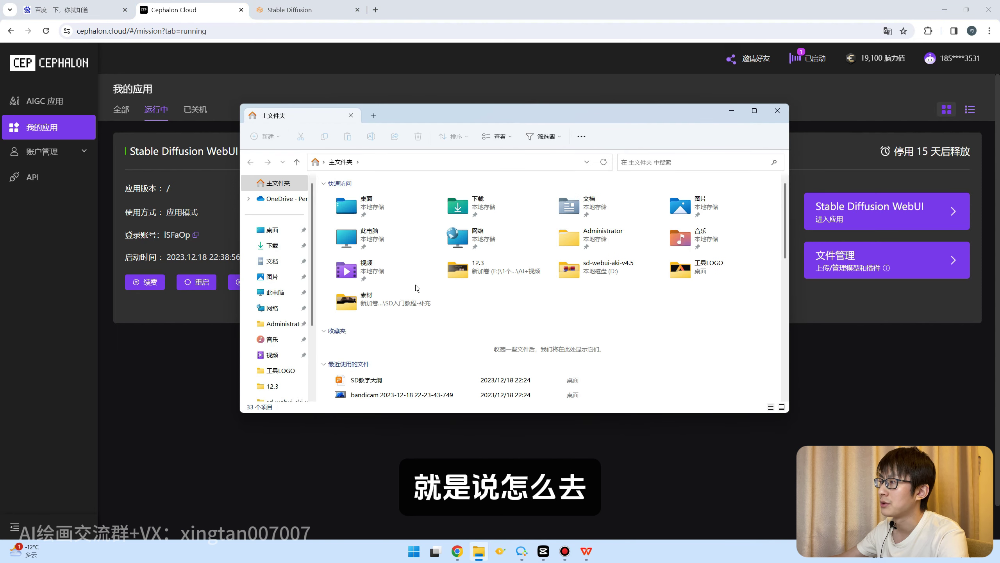
double_click(586, 267)
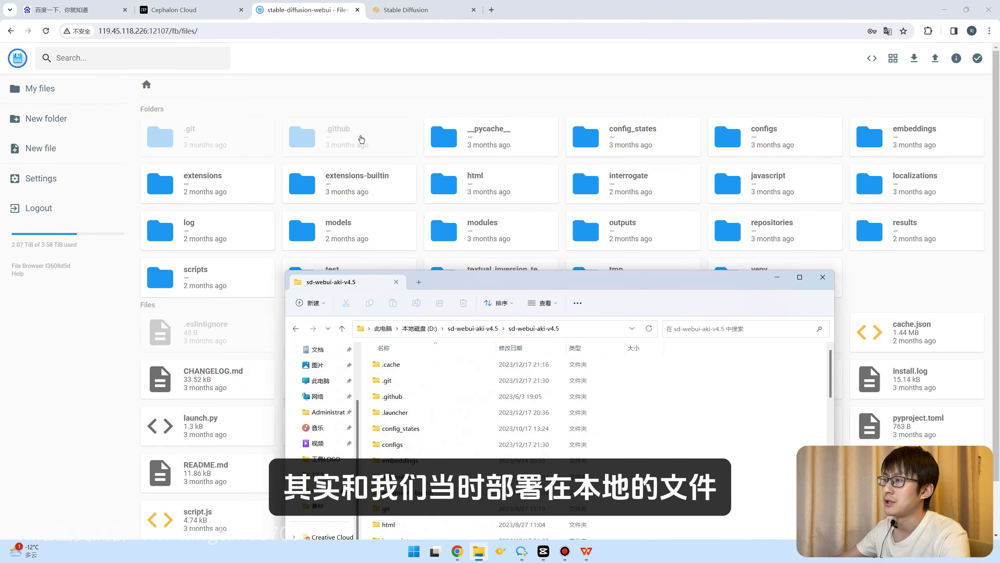
scroll(365, 142, "down", 1)
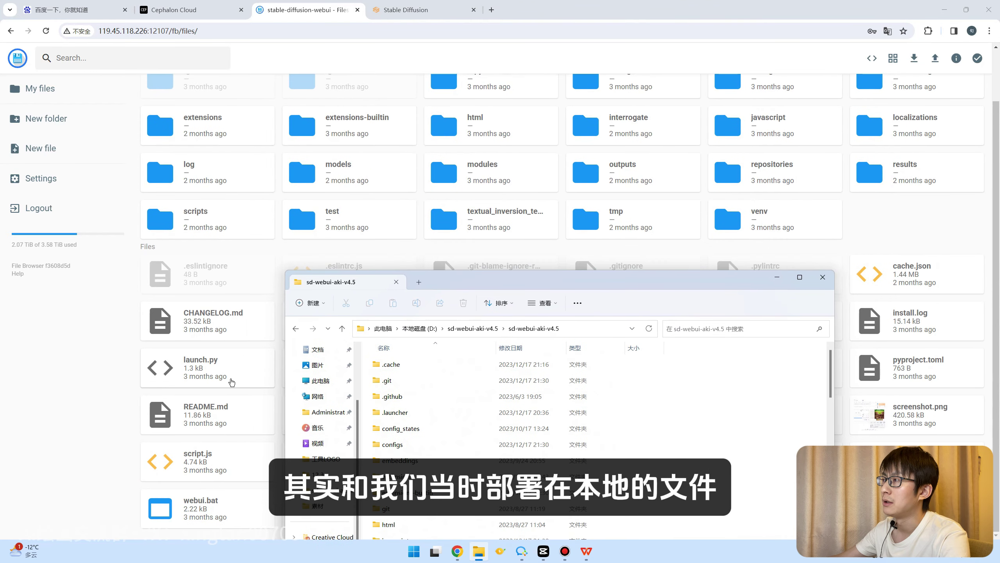
left_click_drag(509, 284, 504, 191)
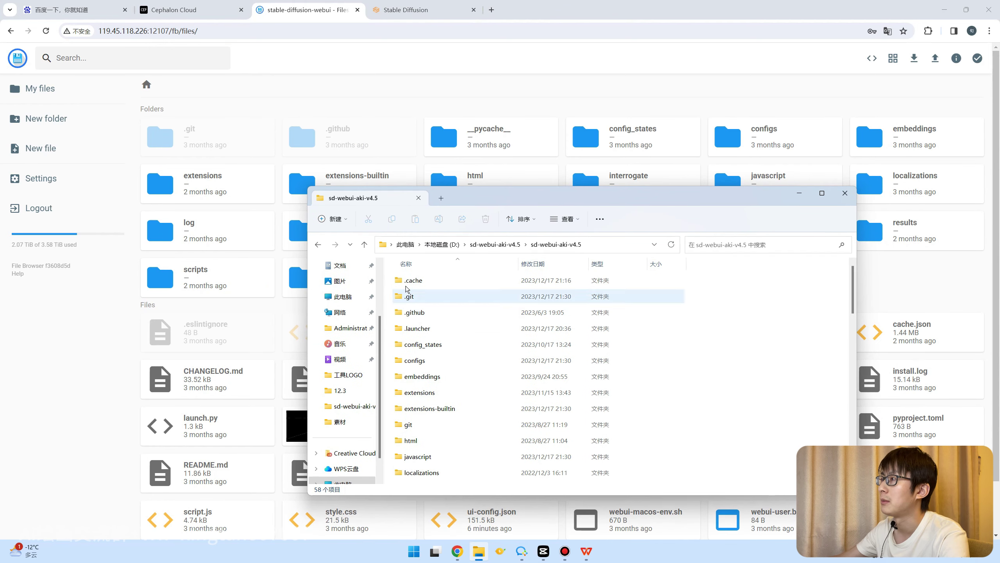
left_click_drag(588, 202, 543, 102)
scroll(409, 293, "down", 2)
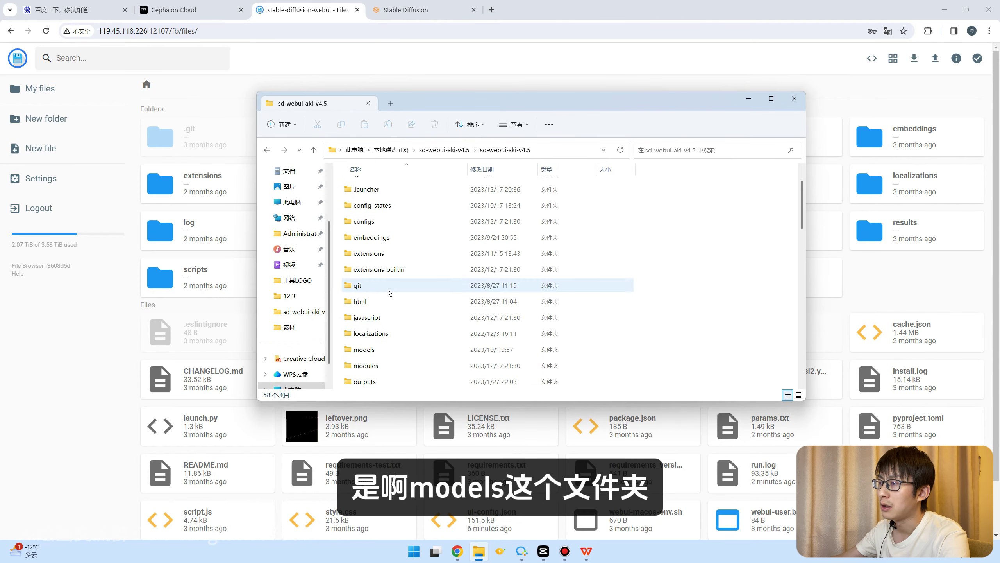
Step: Examine the Stable-diffusion and Lora subfolders inside the local models folder
double_click(396, 303)
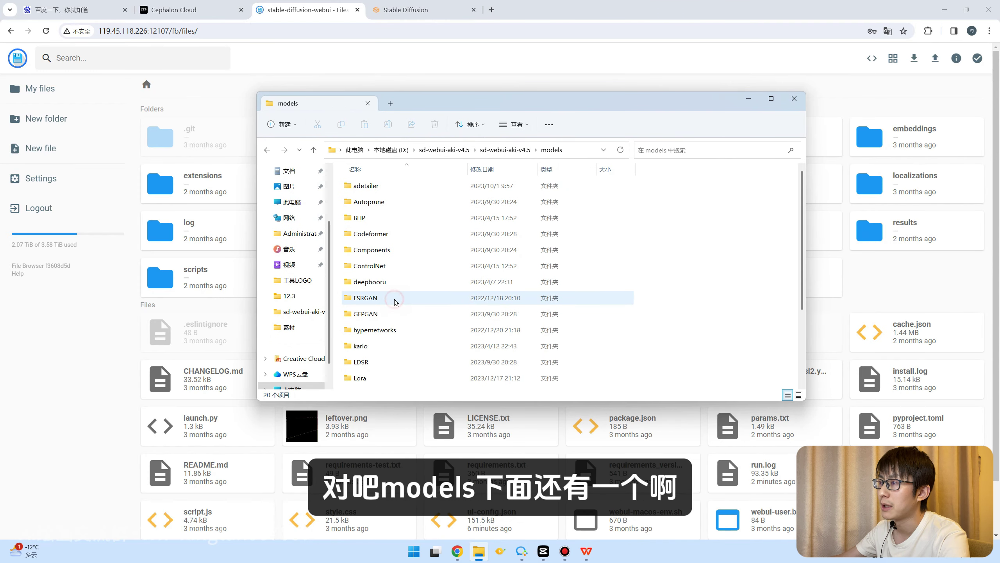
scroll(413, 281, "down", 2)
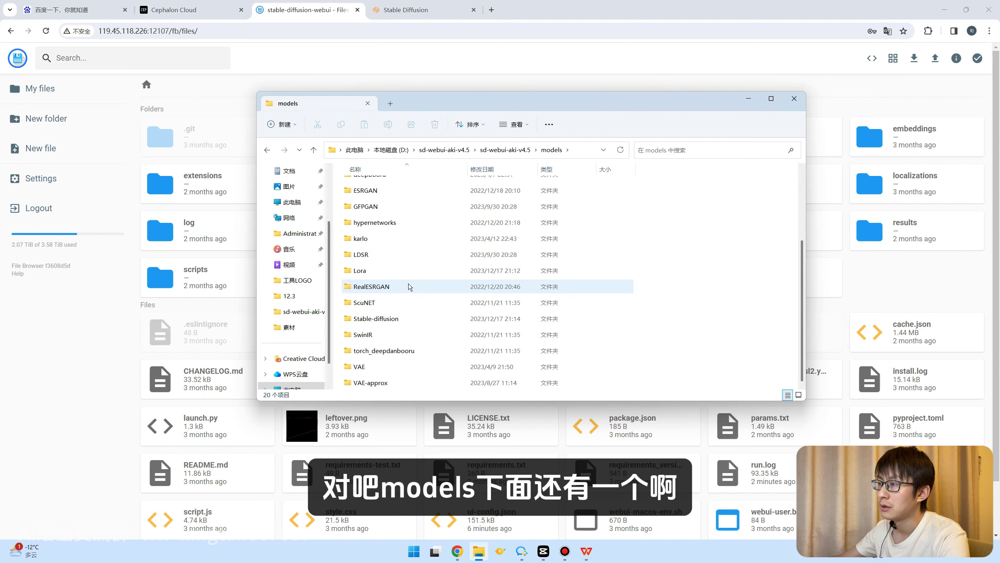
double_click(408, 319)
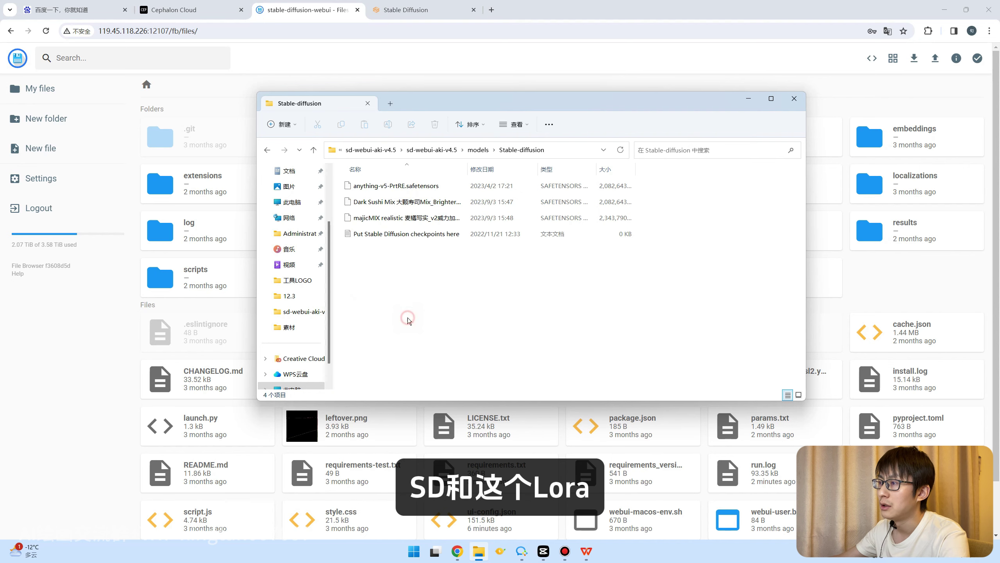
key("alt+Up")
left_click(379, 334)
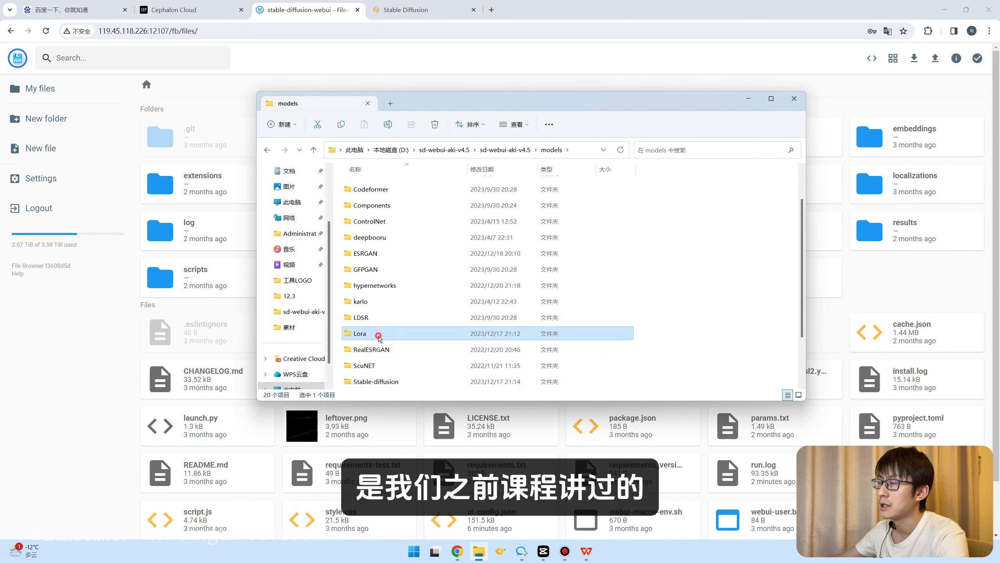
double_click(378, 334)
left_click(313, 150)
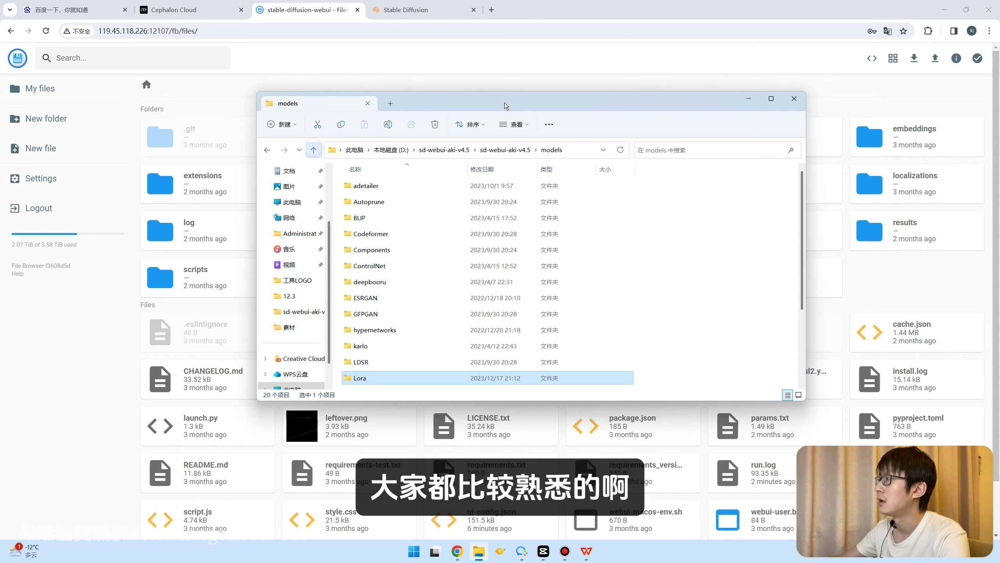
Step: In the cloud file browser, check the models/Stable-diffusion folder and open the models/Lora folder
left_click_drag(559, 101, 553, 329)
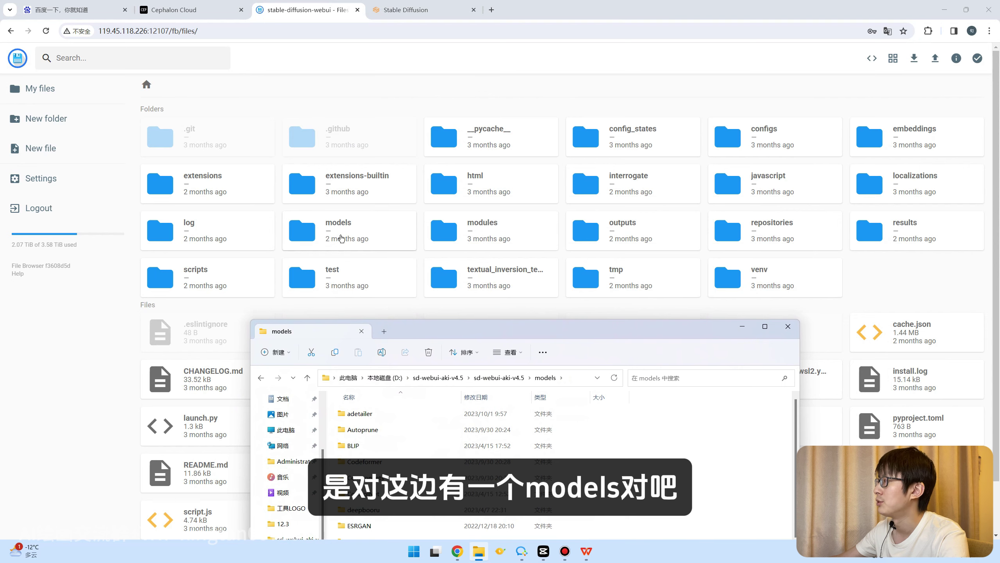
left_click(391, 223)
double_click(391, 222)
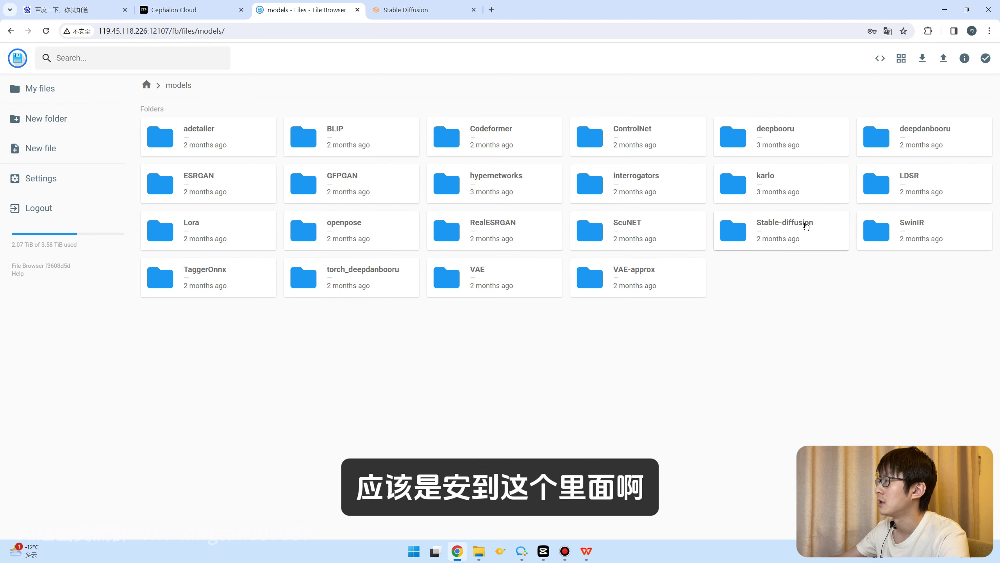
double_click(825, 234)
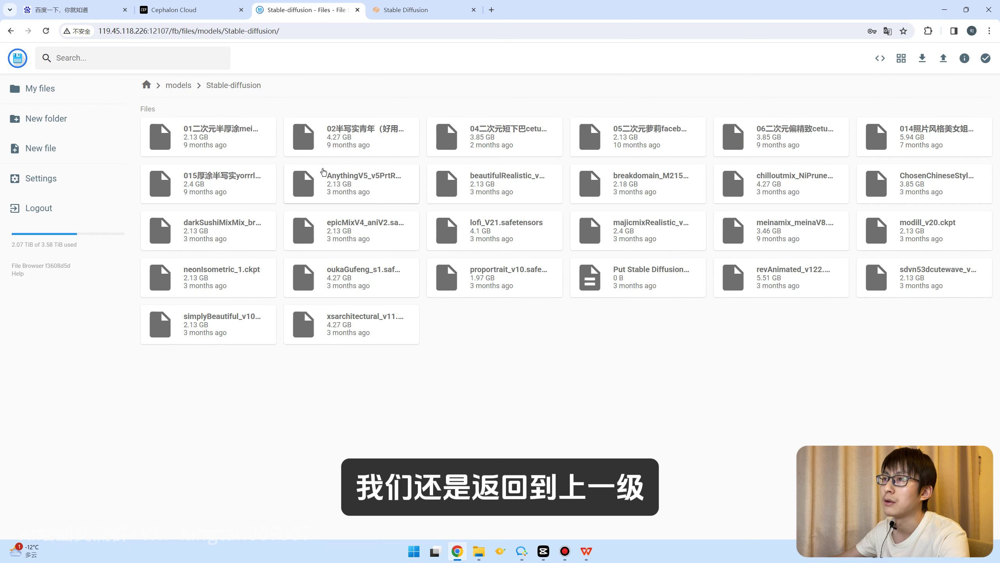
left_click(181, 86)
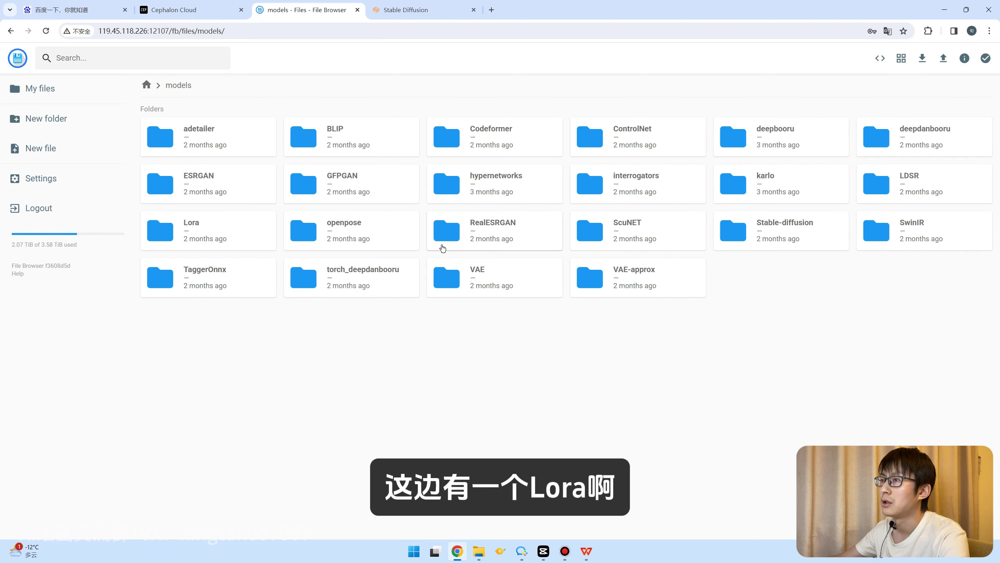
double_click(235, 232)
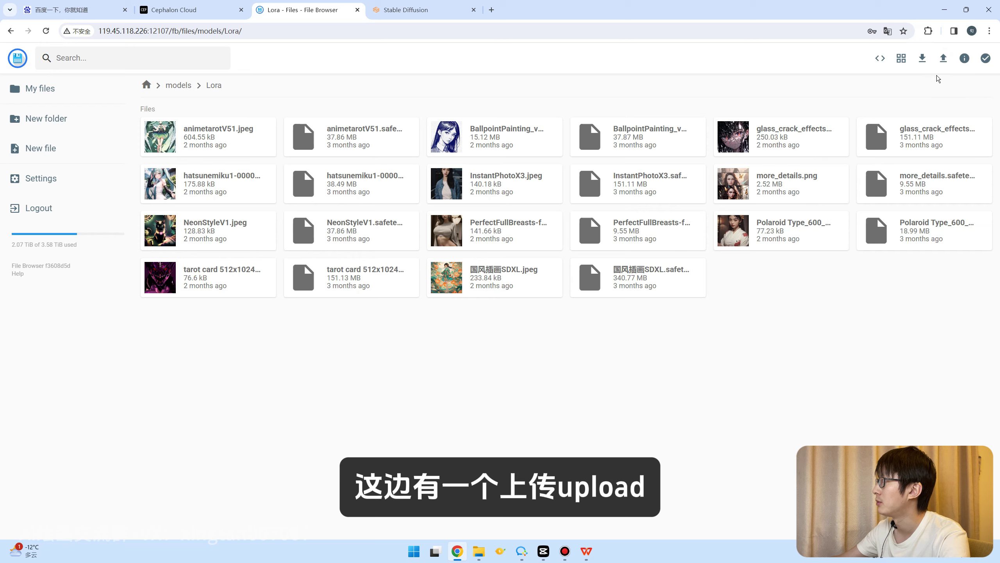
Step: Start a file upload to the cloud Lora folder and browse to sd-webui-aki-v4.5/sd-webui-aki-v4.5/models/Lora on the local D: drive
left_click(944, 58)
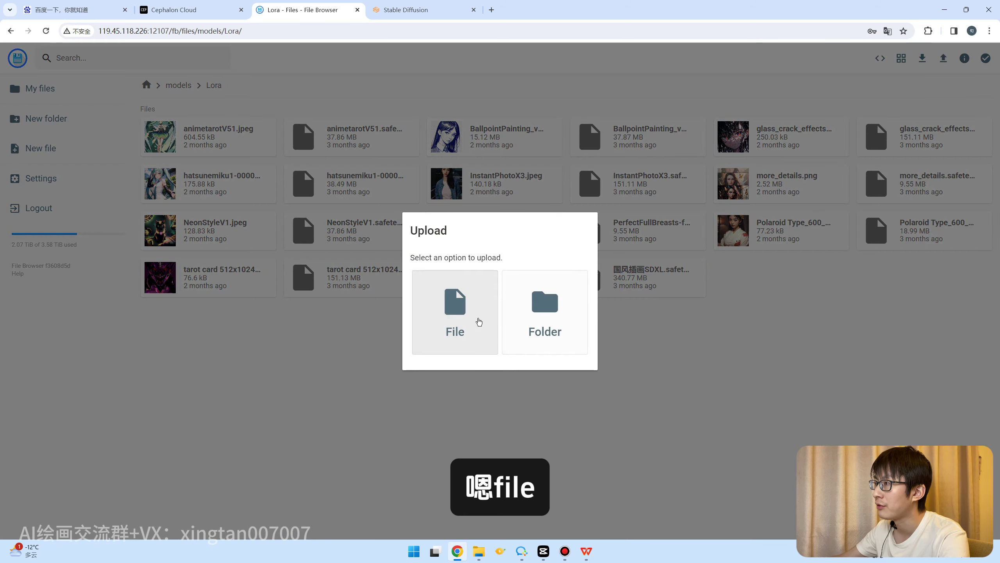
left_click(459, 302)
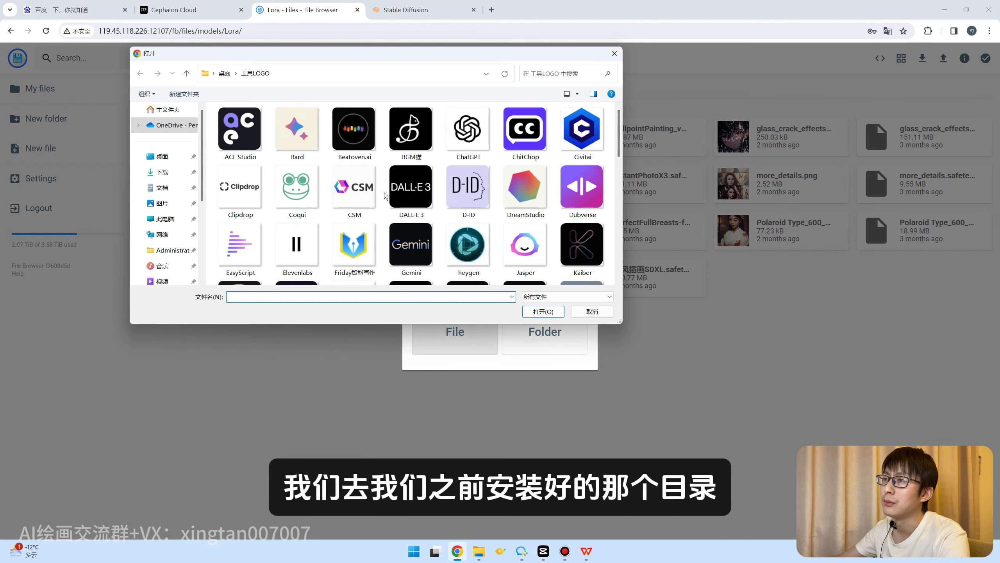
scroll(178, 215, "up", 1)
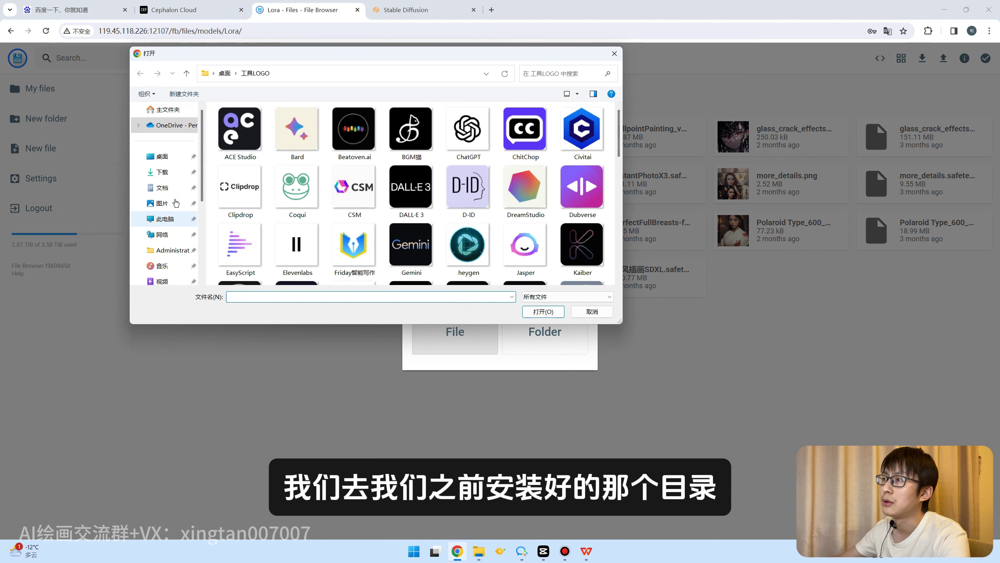
left_click(162, 219)
double_click(409, 158)
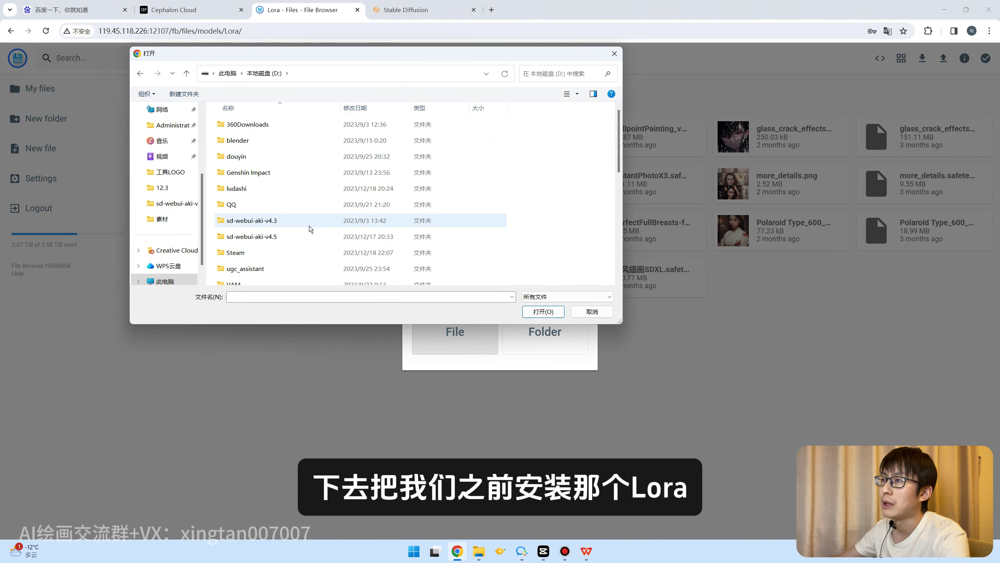
double_click(284, 241)
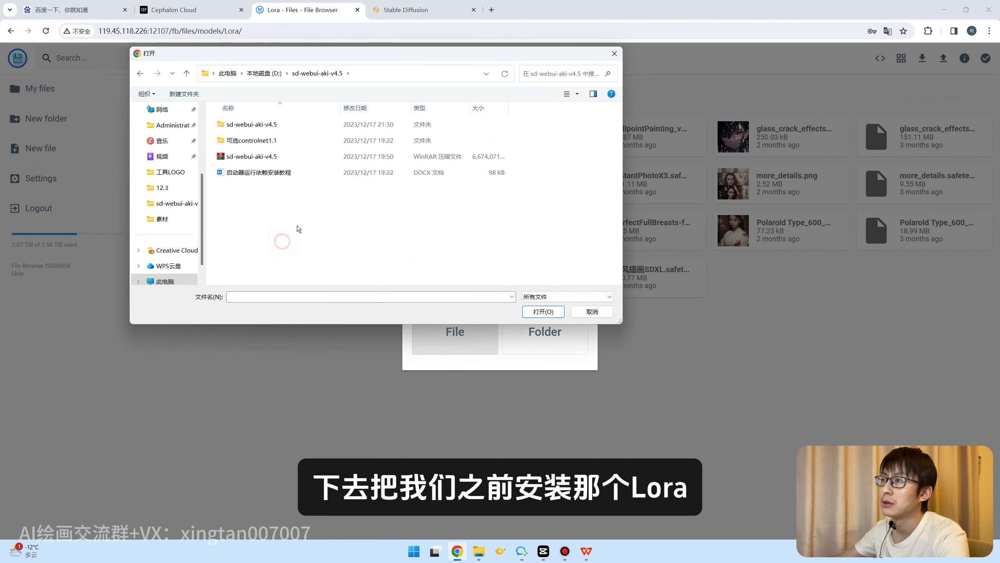
double_click(292, 125)
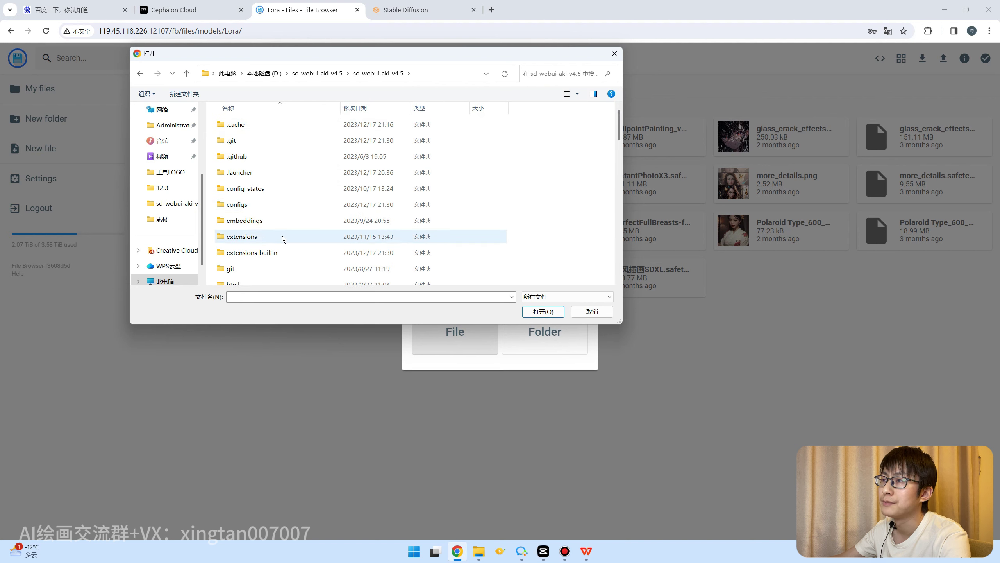
scroll(304, 227, "down", 3)
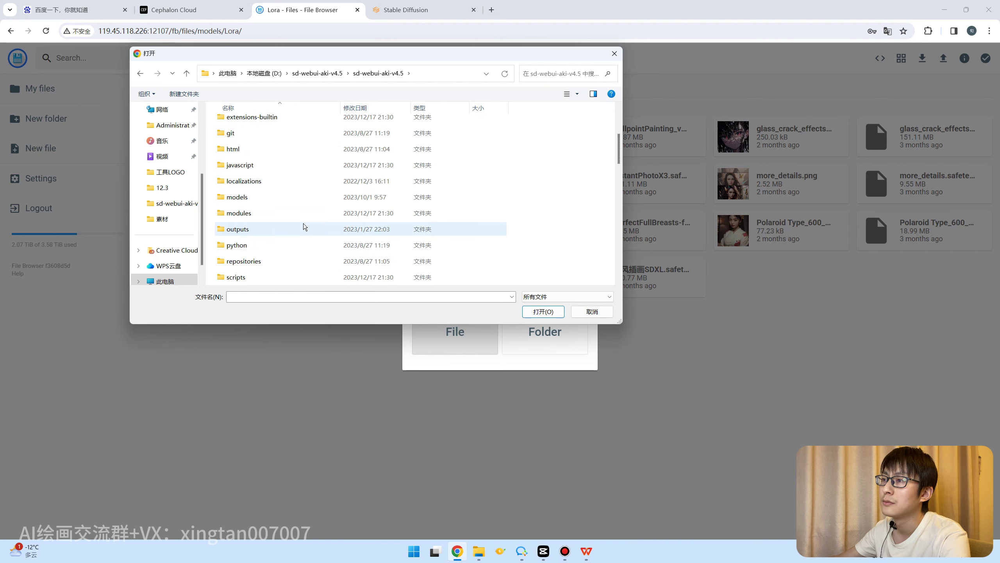
double_click(281, 197)
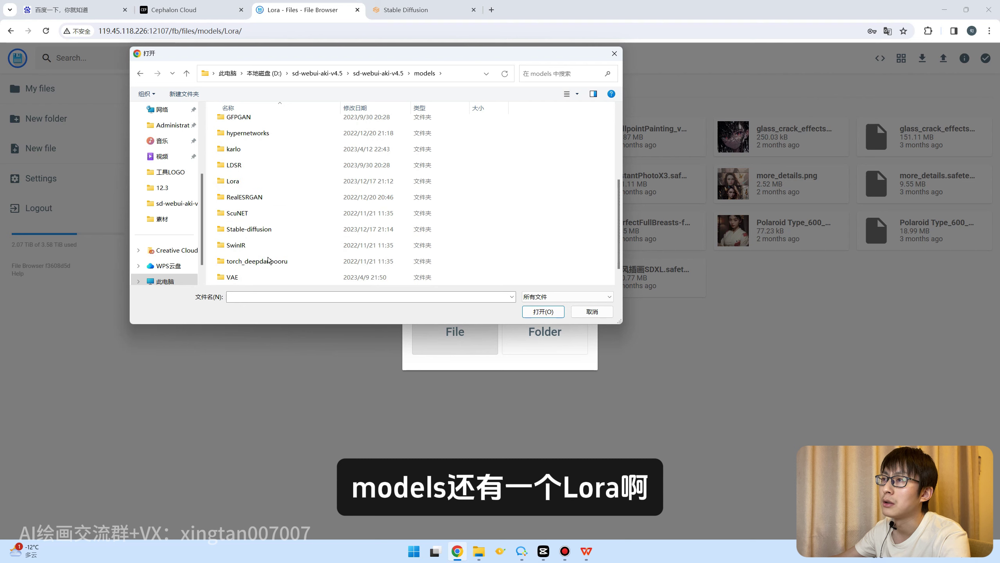
double_click(264, 184)
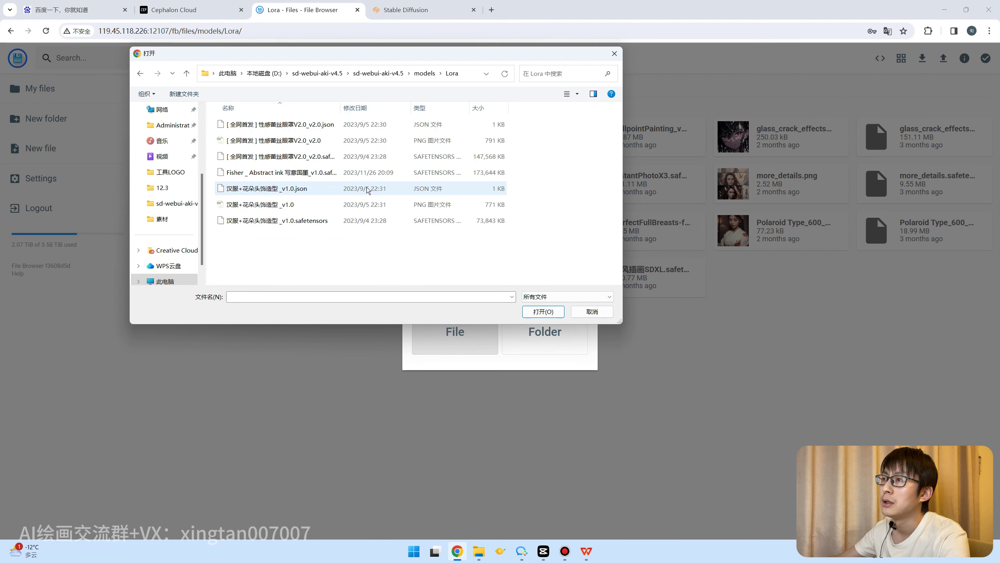
Step: Upload [ 全网首发 ] 性感蕾丝眼罩V2.0_v2.0.safetensors to the cloud Lora folder and return to the Stable Diffusion WebUI page
left_click(282, 157)
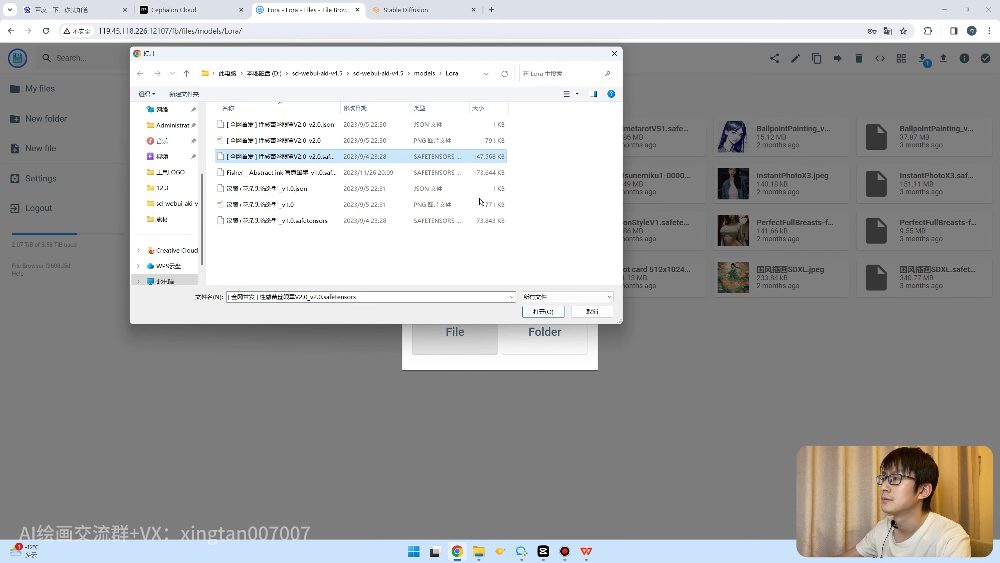
left_click(542, 312)
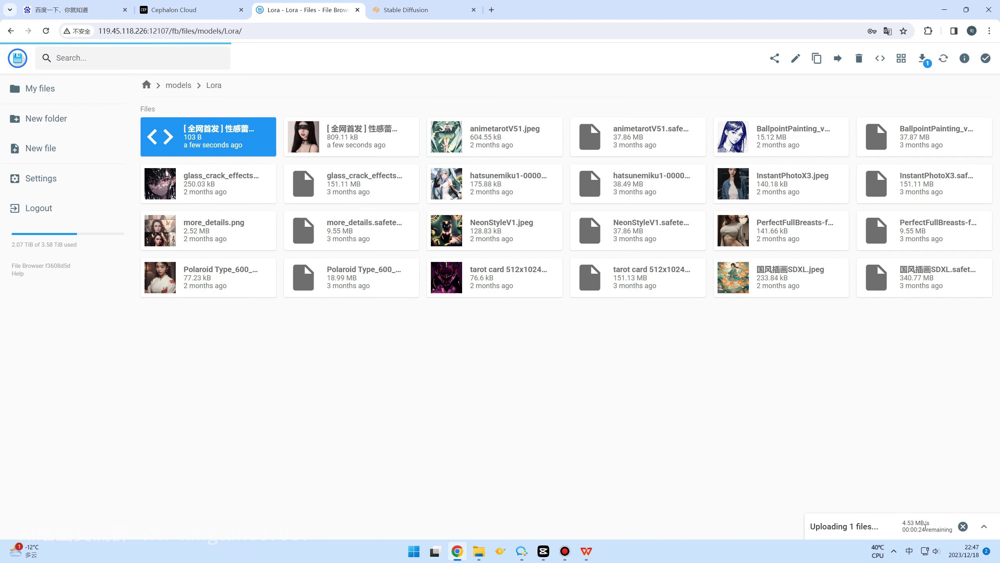
left_click(984, 529)
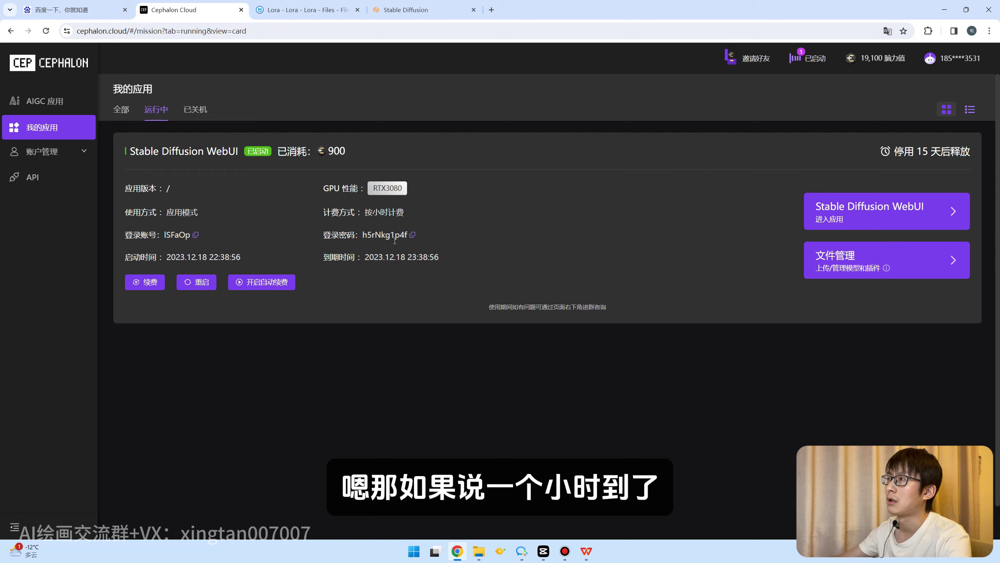
left_click(406, 10)
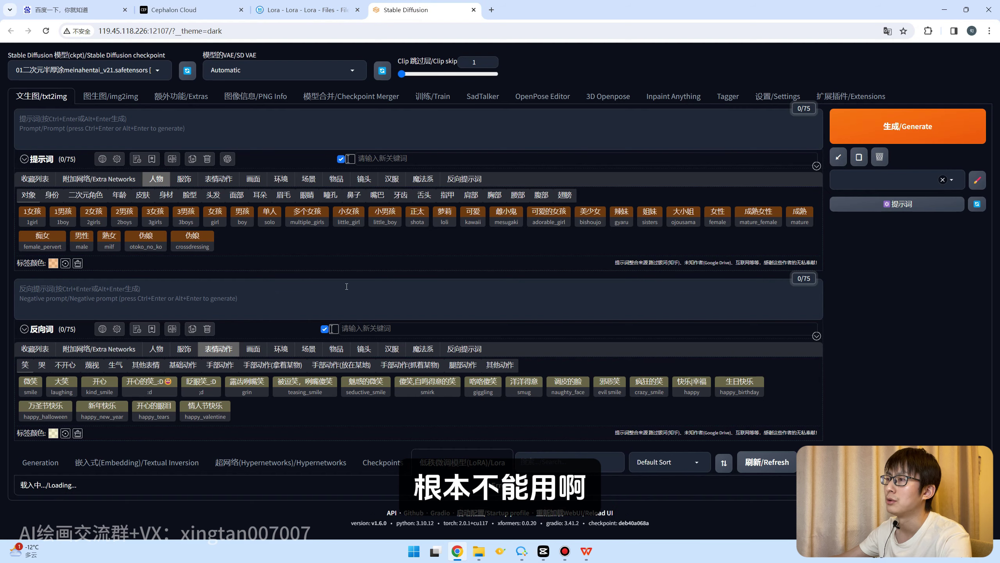
Step: Return to Cephalon Cloud, view the 开启自动续费 (auto-renewal) confirmation for the running Stable Diffusion WebUI application, and dismiss it without enabling auto-renewal
left_click(193, 10)
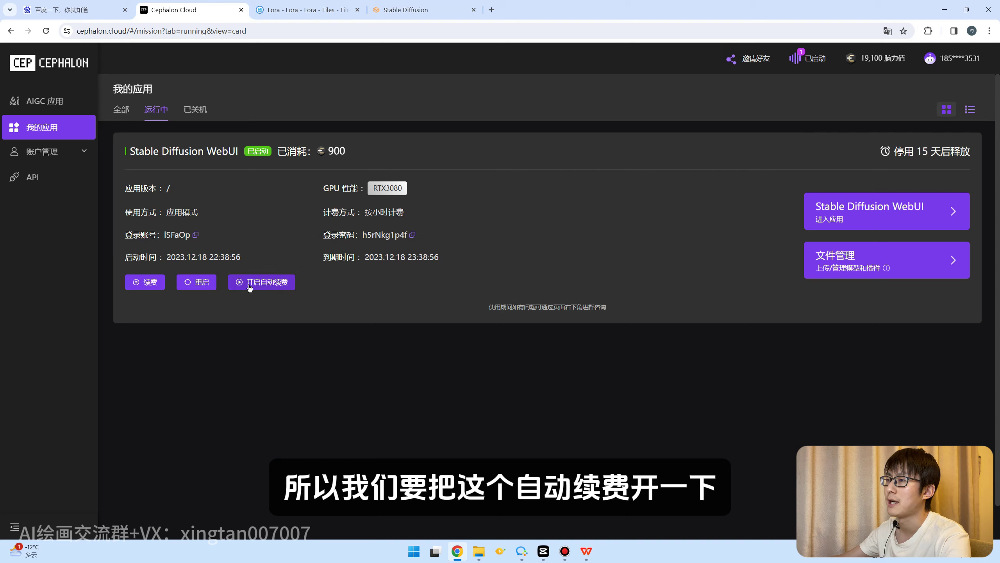
left_click(263, 284)
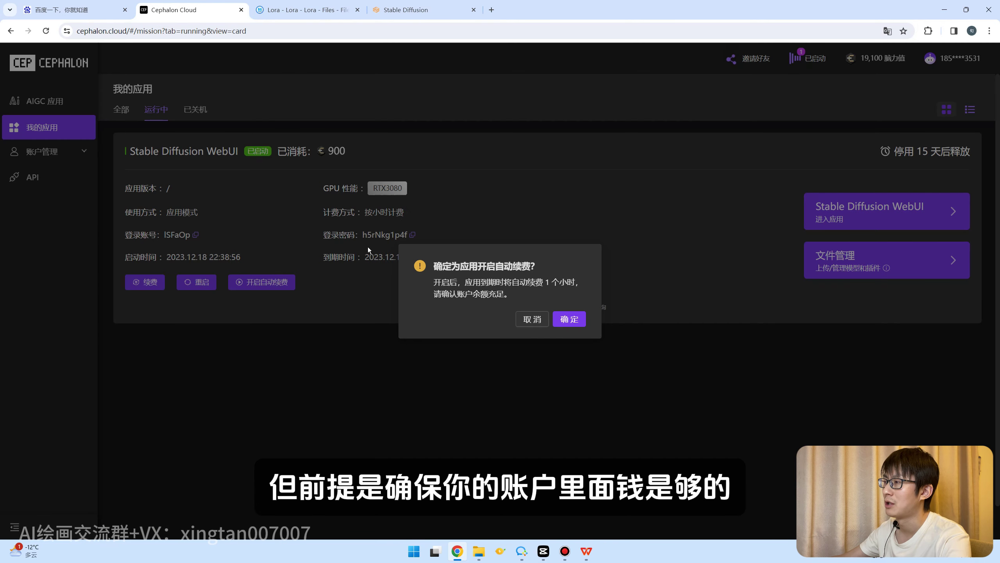
left_click(532, 319)
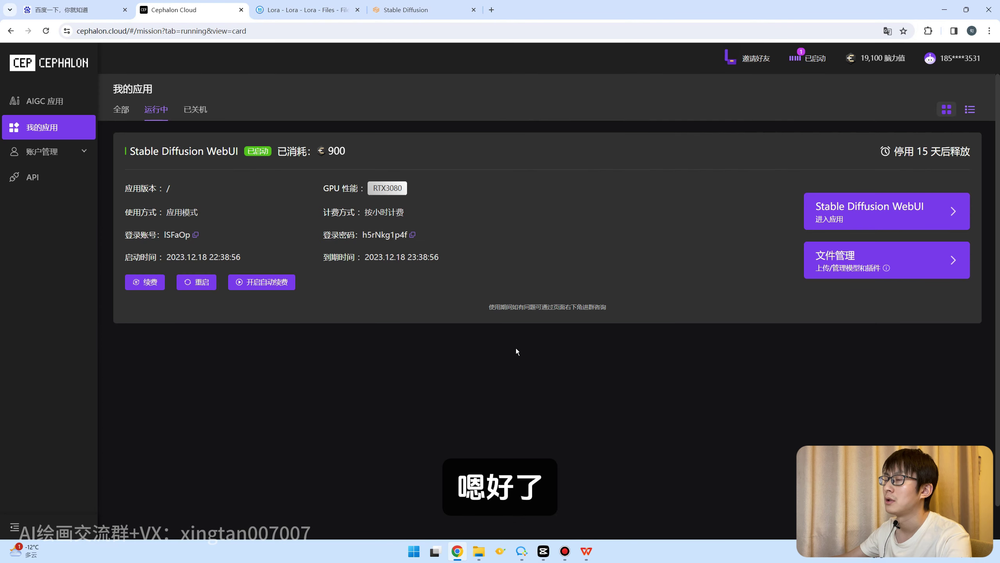
Step: Open the 邀请好友 (invite friends) page, review the invitation reward rules, and close them
left_click(750, 63)
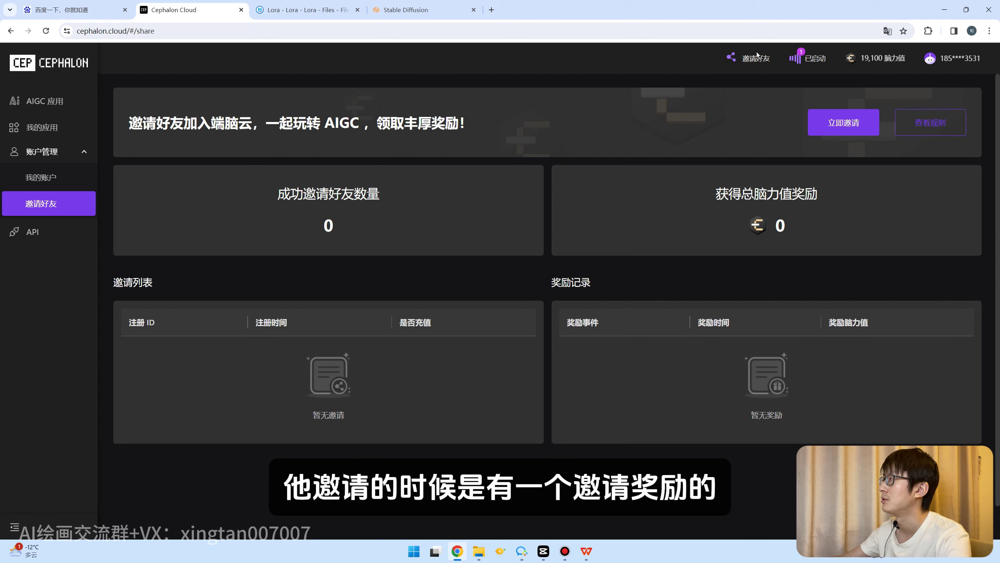
left_click(937, 129)
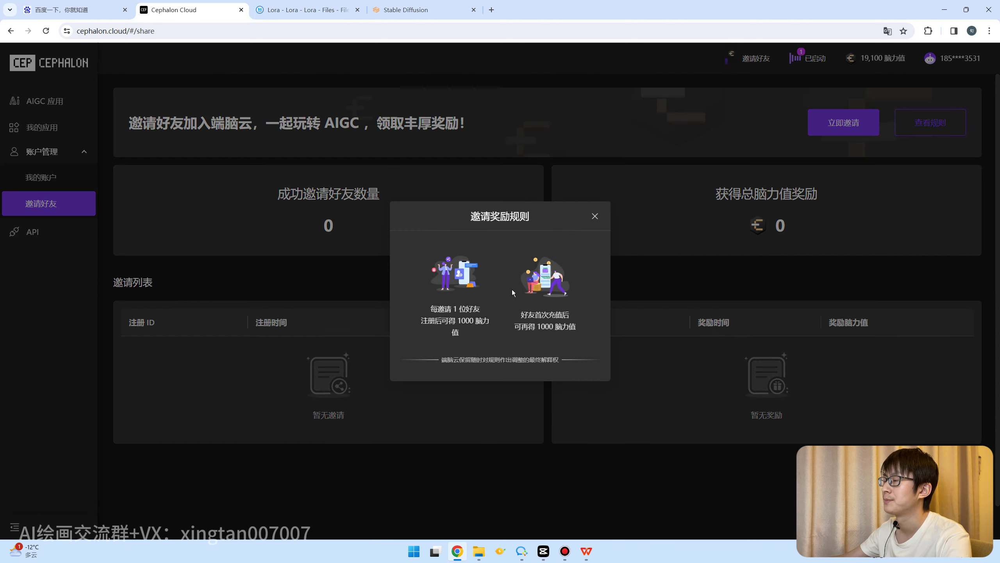
left_click(595, 216)
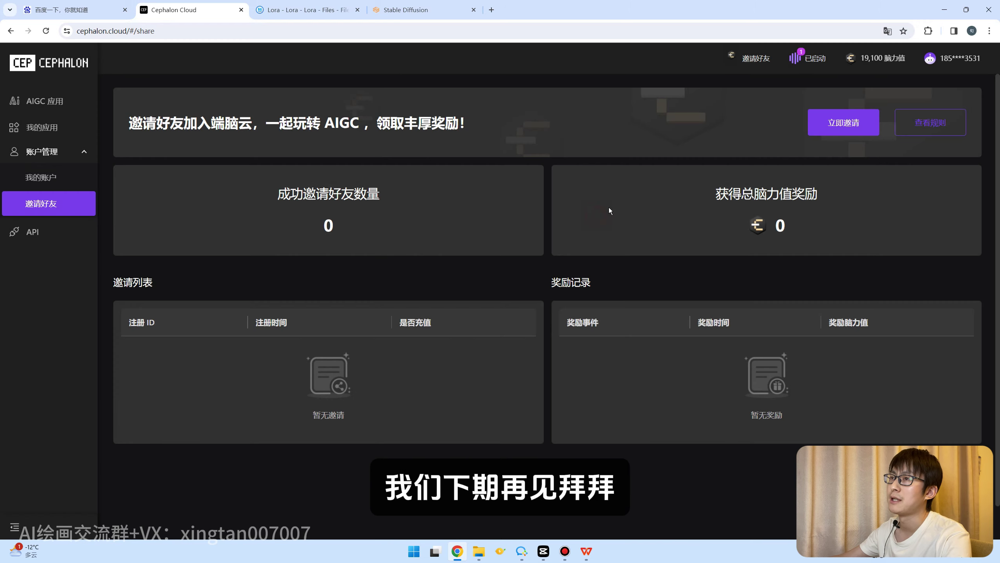